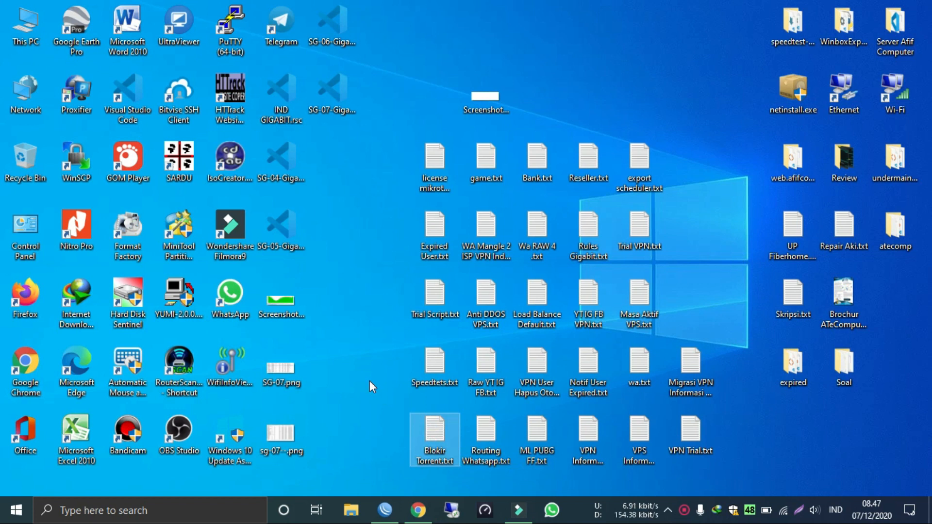
Switch to WinBox and open the router's firewall filter rules
click(441, 427)
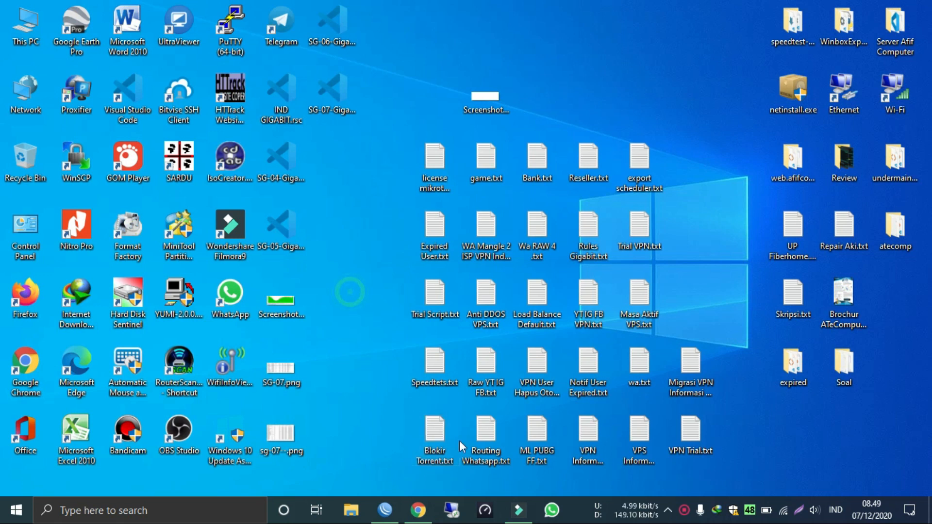
click(384, 518)
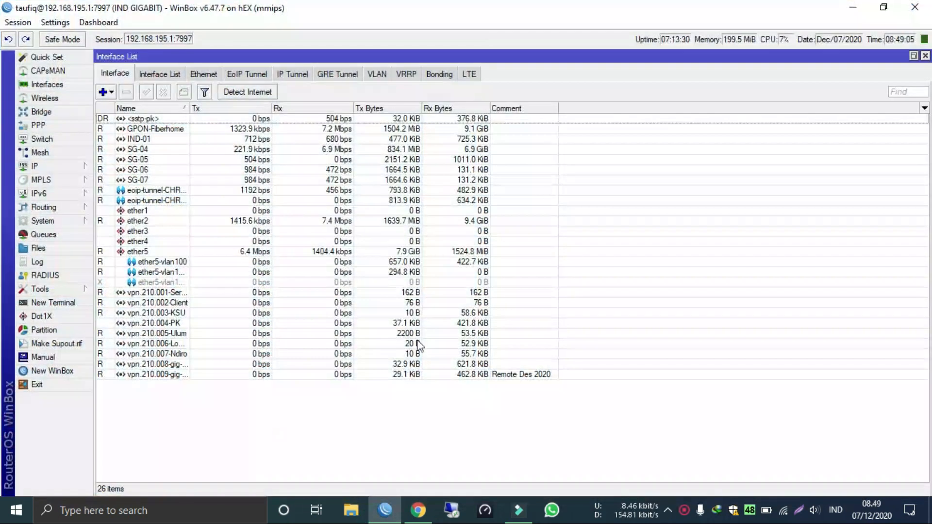
click(56, 165)
click(146, 270)
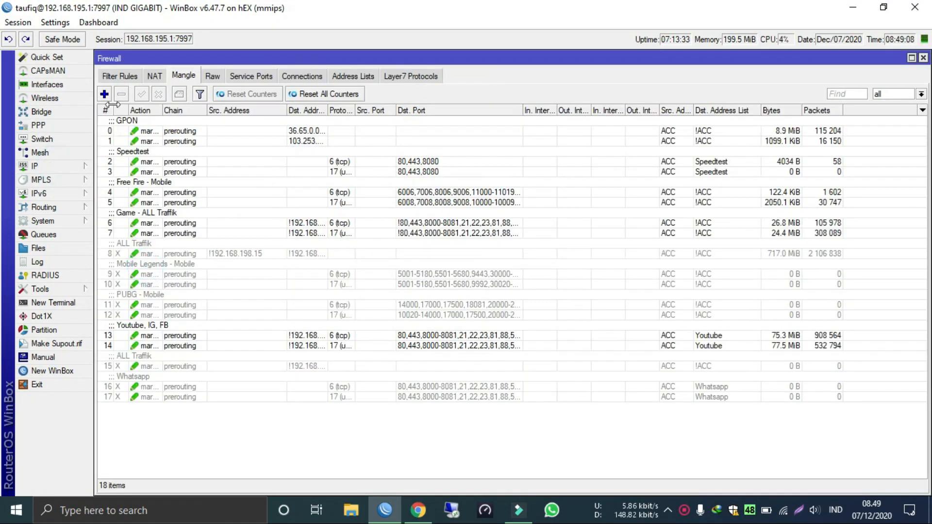
click(114, 75)
click(280, 347)
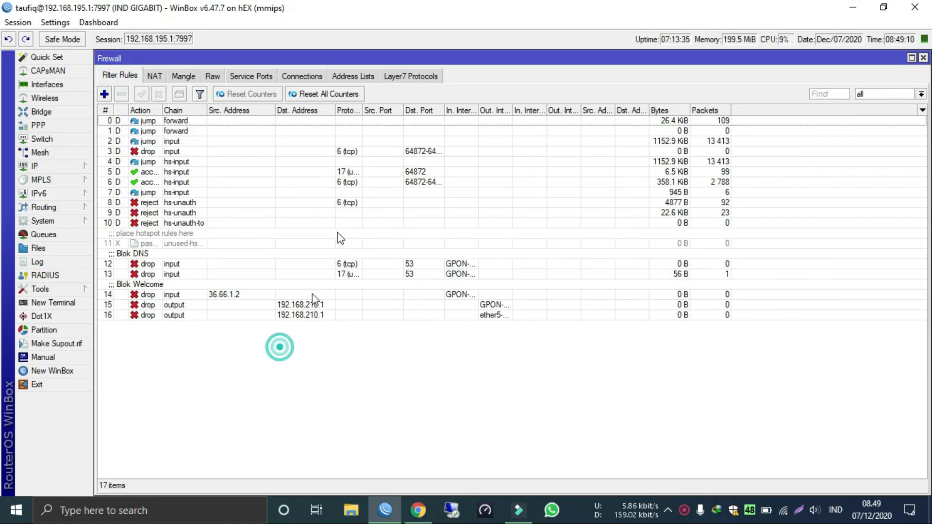
Check the firewall's existing address lists, return to the filter rules, and minimize WinBox
click(359, 78)
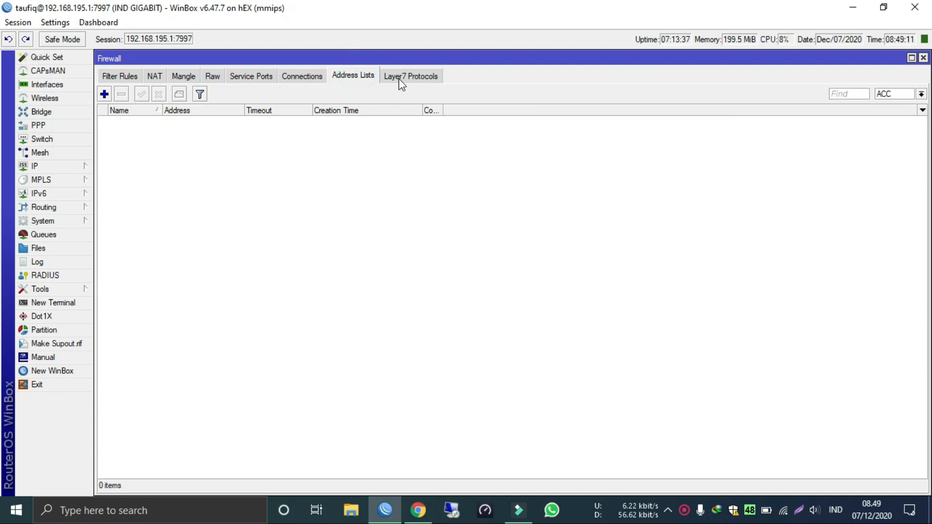
click(884, 94)
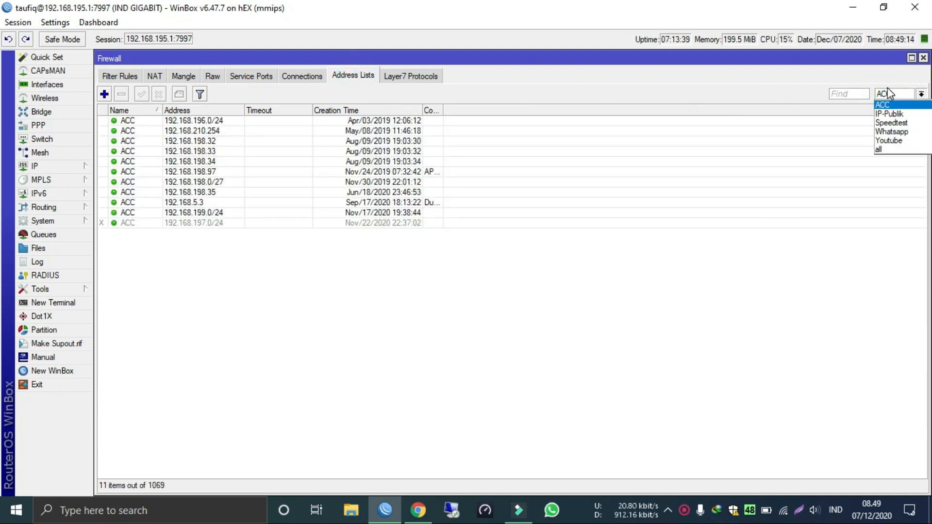
click(886, 94)
click(120, 75)
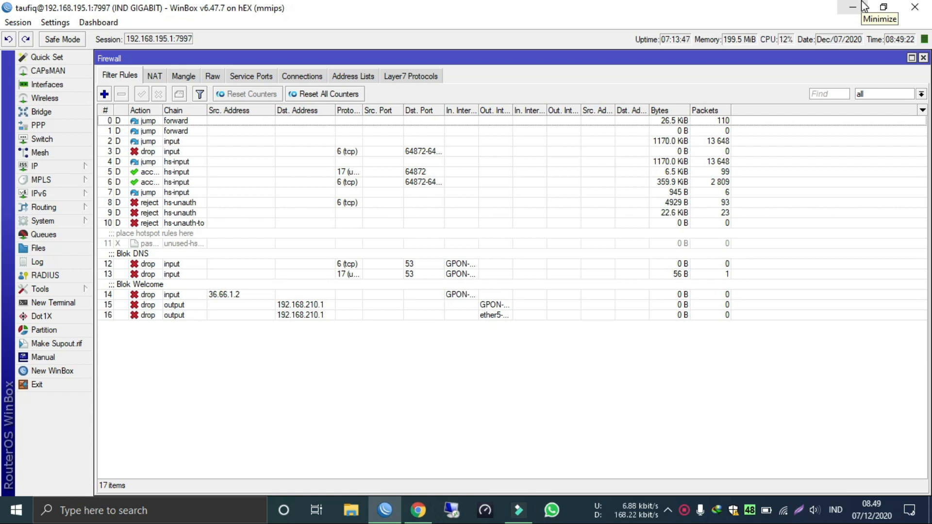
click(862, 5)
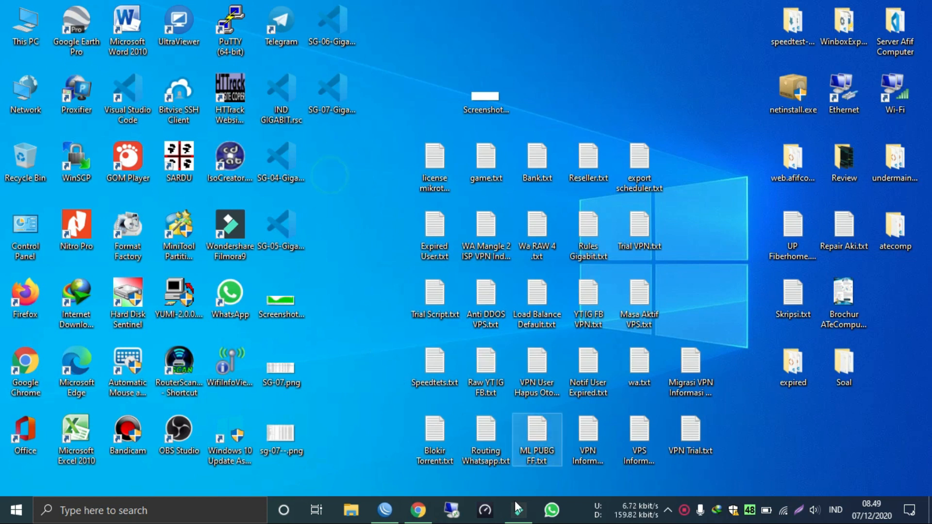
click(713, 508)
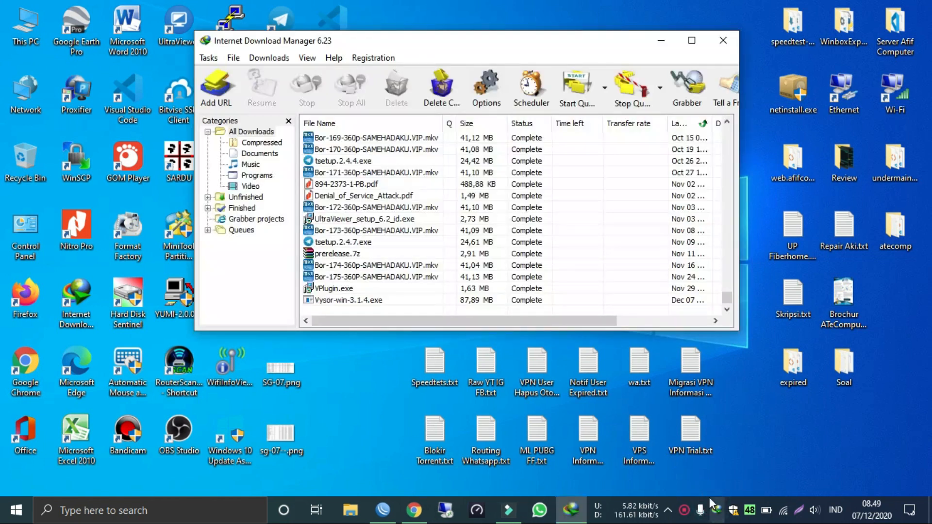
click(379, 290)
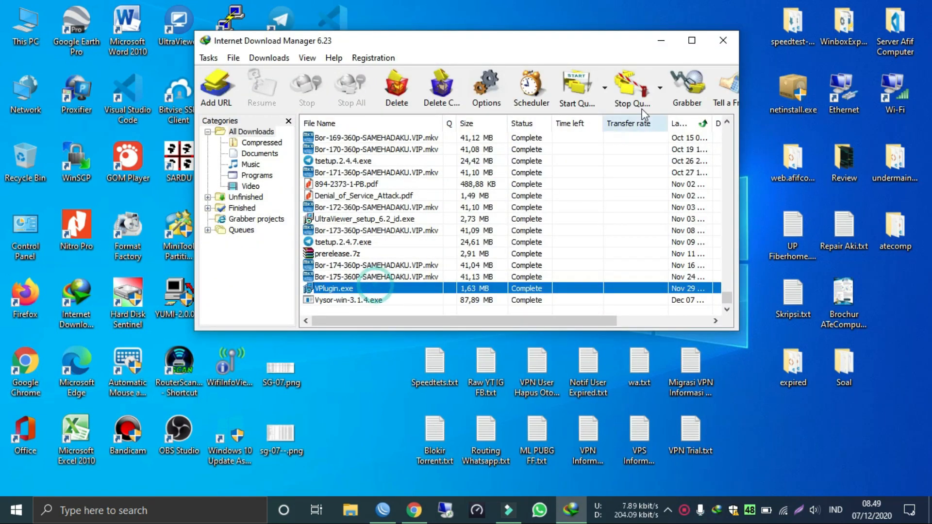
click(723, 40)
Launch the uTorrent.exe installer from the Downloads folder, allow it to run, and minimize the folder window
click(342, 507)
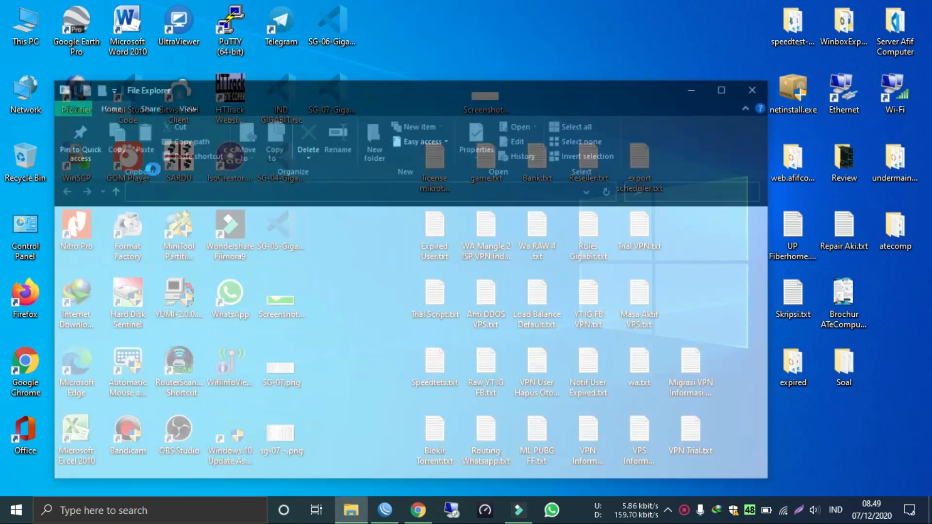
click(98, 257)
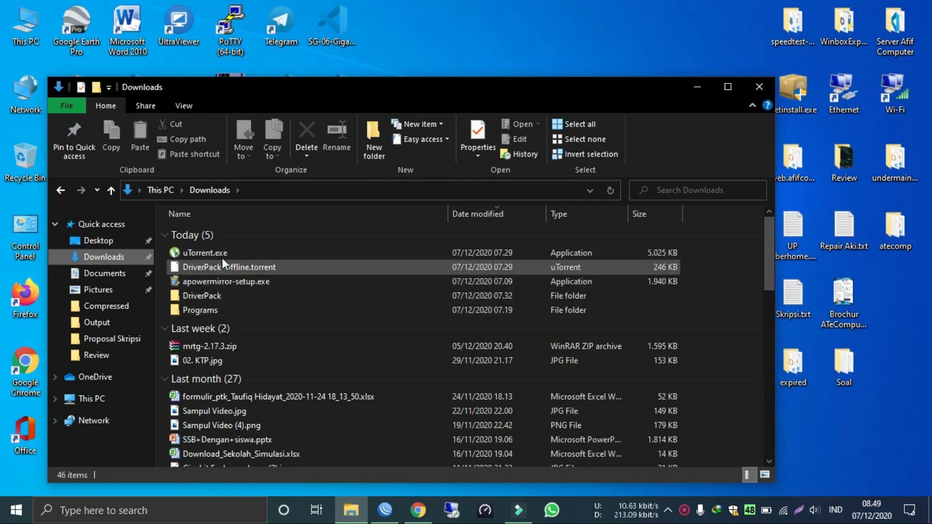
click(222, 257)
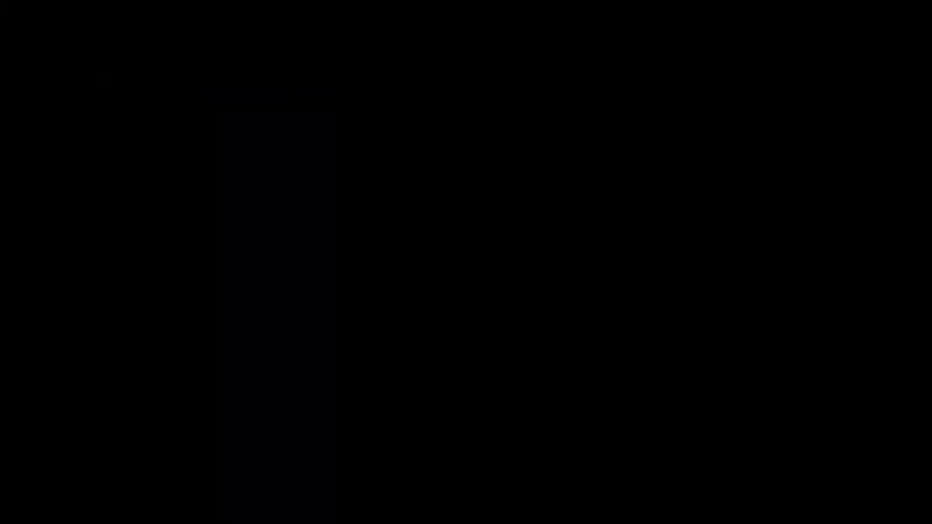
click(430, 350)
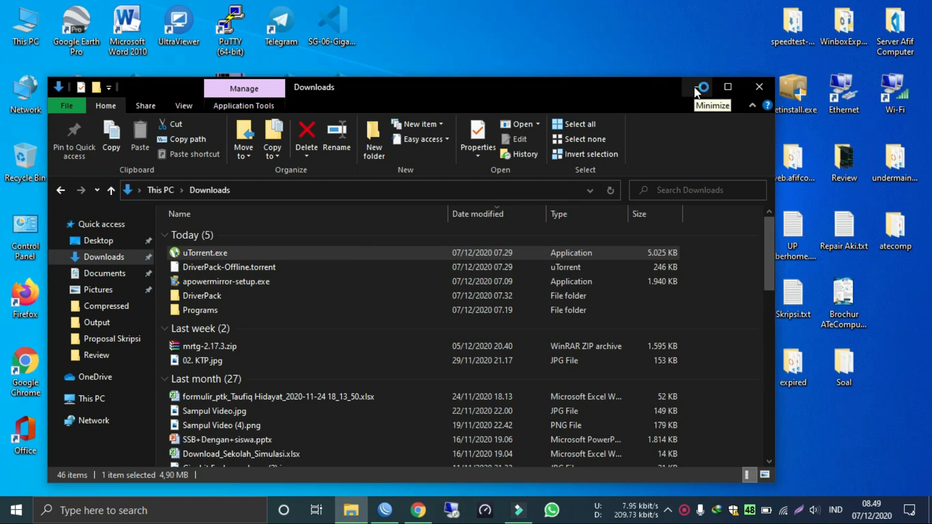
click(267, 266)
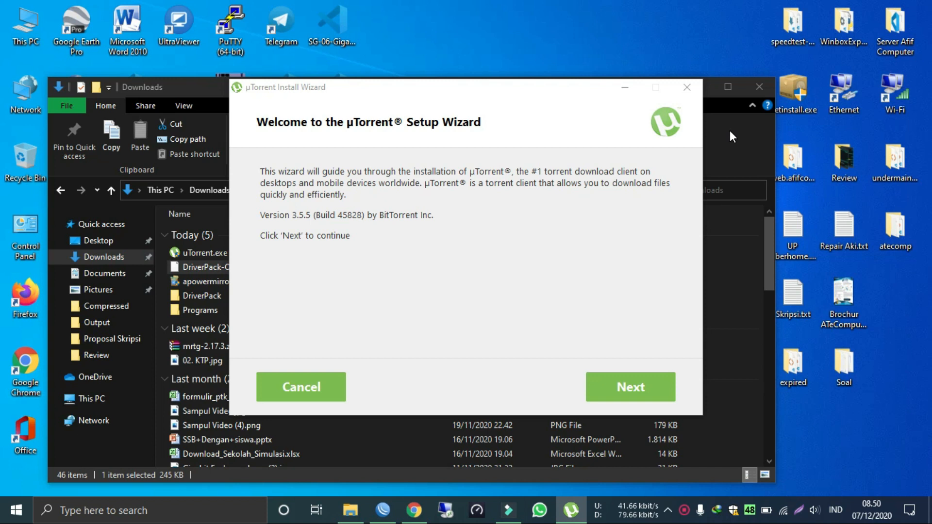
click(729, 130)
click(704, 90)
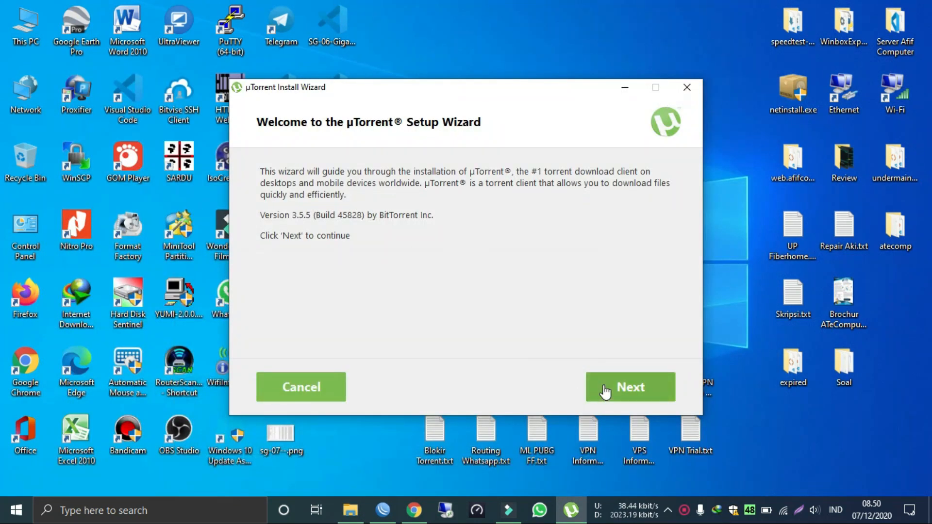
Accept the µTorrent license, decline the Avast Free Antivirus offer, and start the installation with the default install and configuration options
click(589, 391)
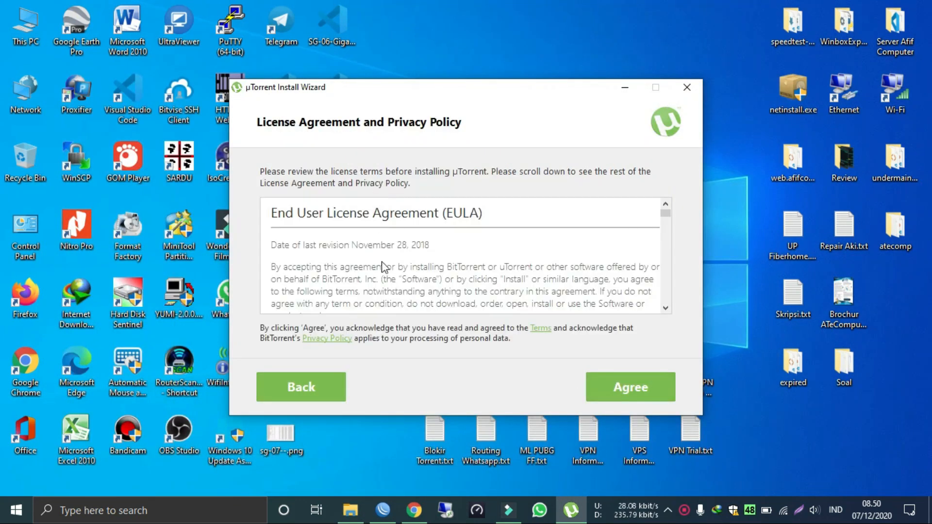
click(619, 388)
click(608, 324)
click(621, 385)
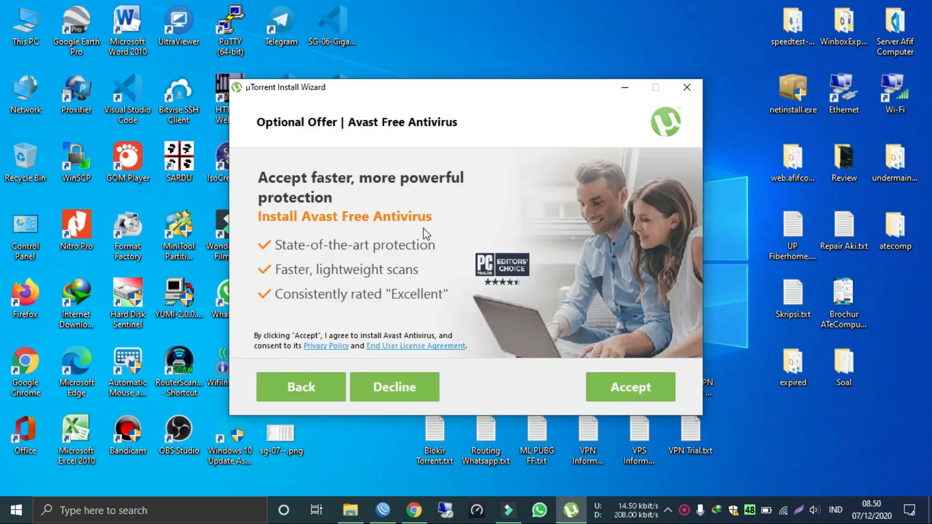
click(365, 387)
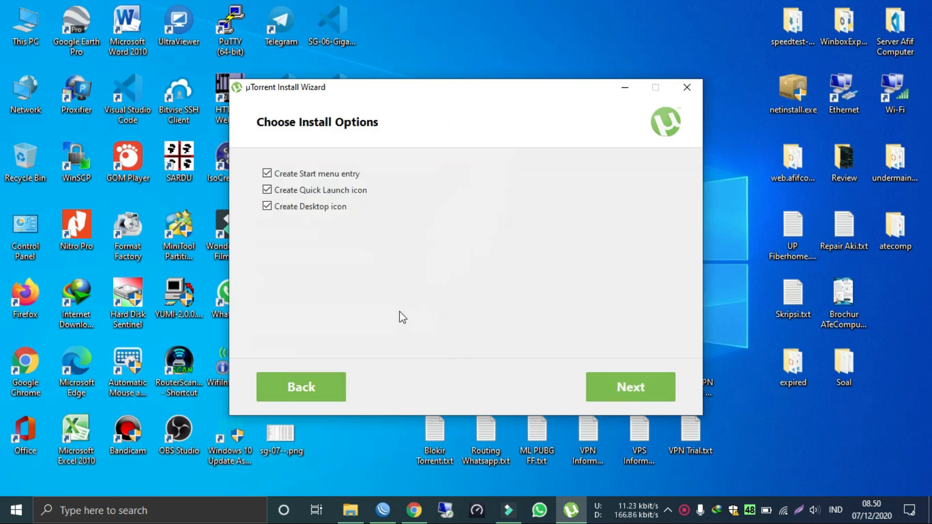
click(630, 388)
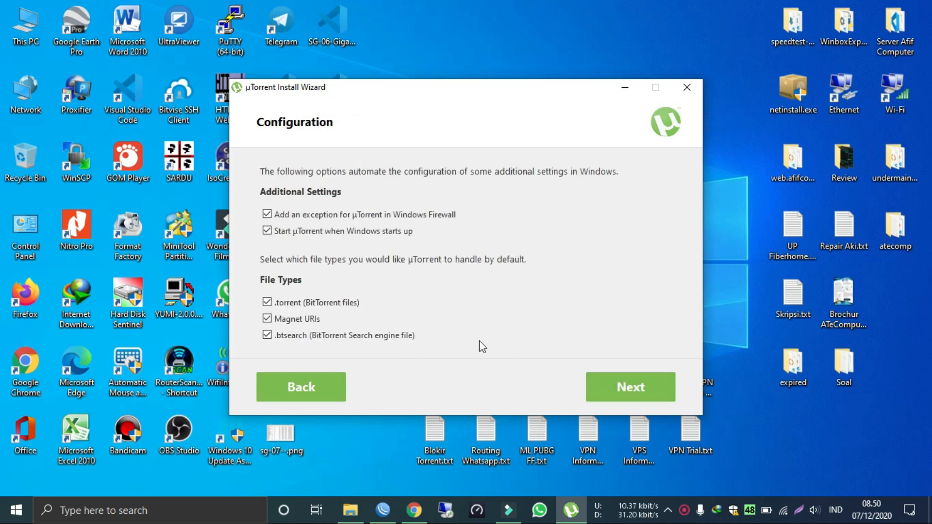
click(600, 387)
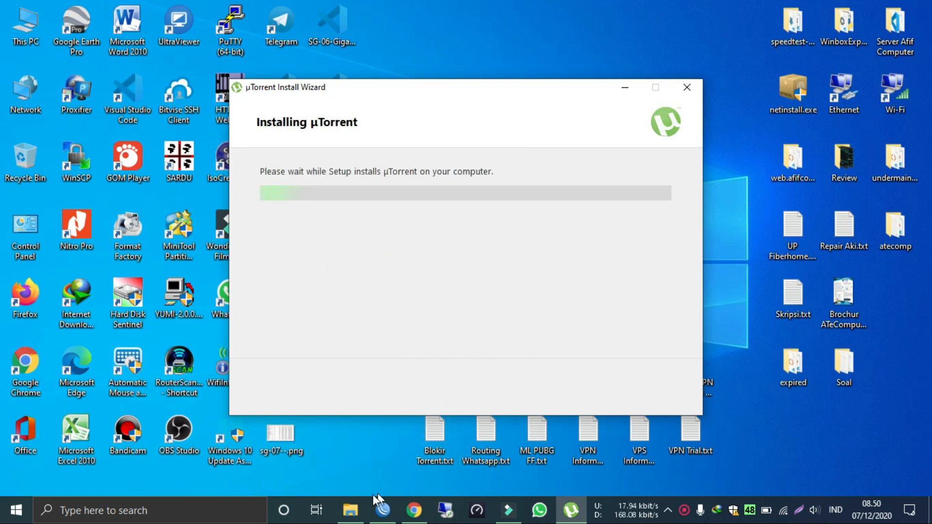
Move the µTorrent installer window aside to clear the desktop, leaving the Downloads folder minimized
click(351, 512)
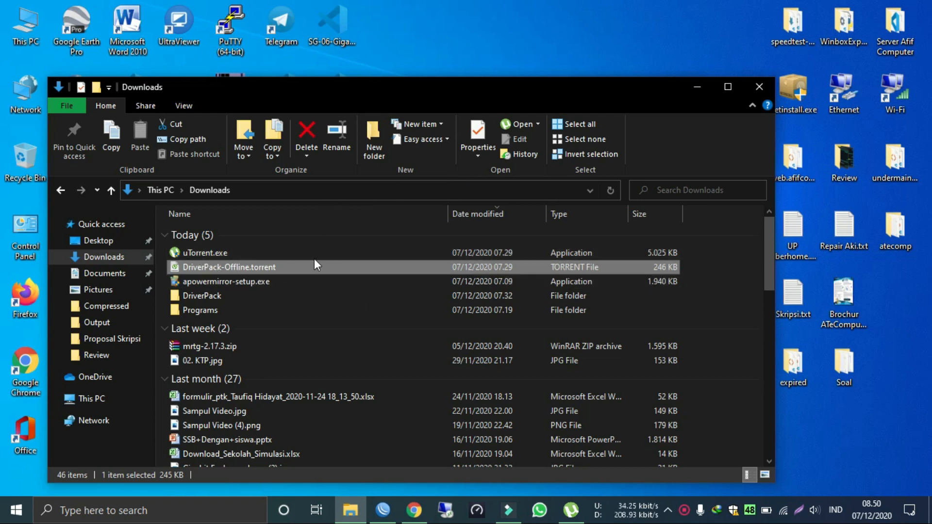
click(697, 87)
drag(442, 92, 582, 51)
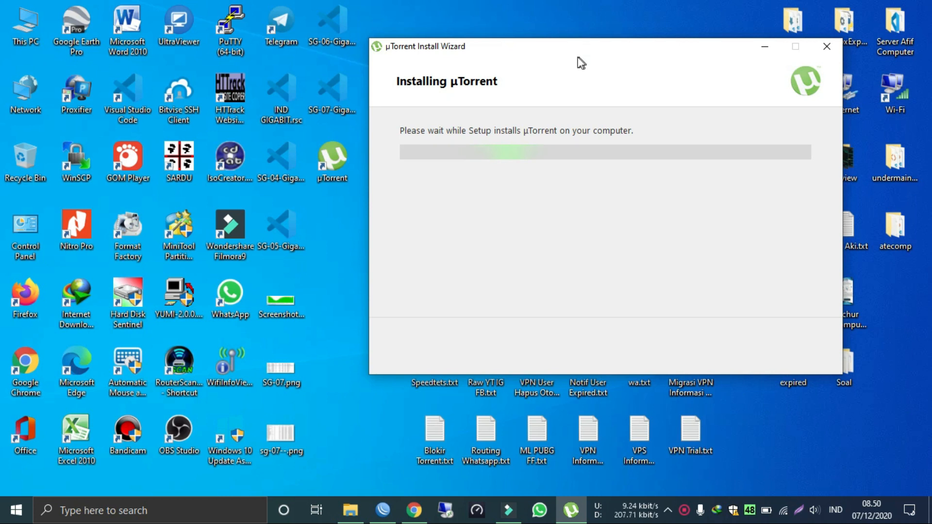
drag(564, 47, 616, 25)
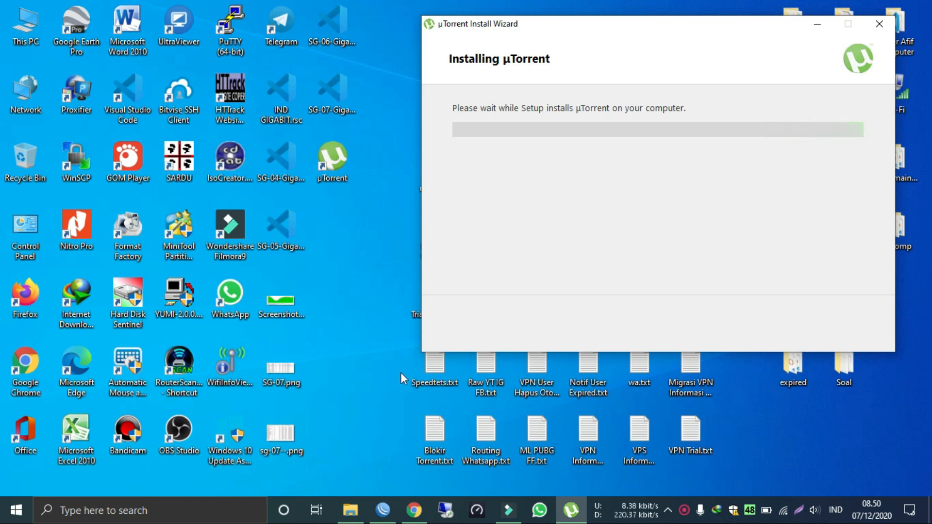
click(394, 387)
click(382, 510)
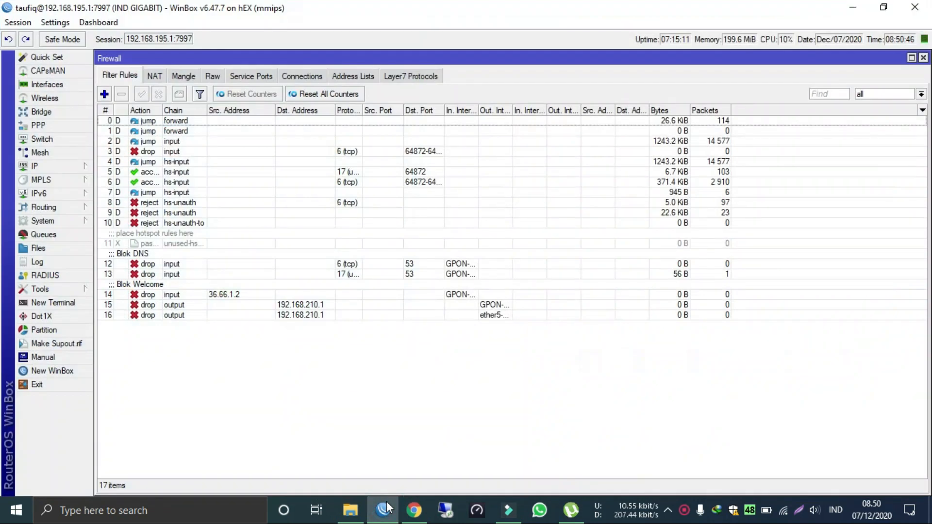
click(853, 7)
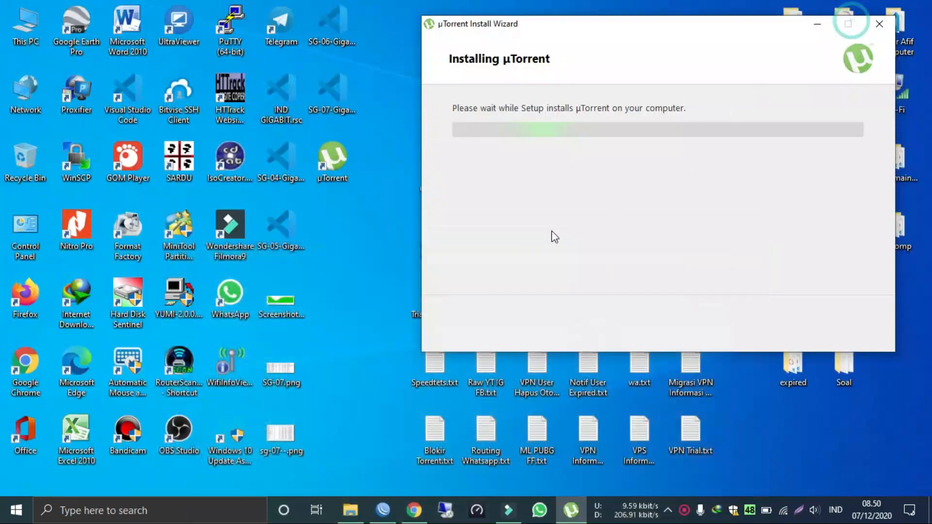
Open Blokir Torrent.txt from the desktop and copy its entire firewall script
double_click(440, 431)
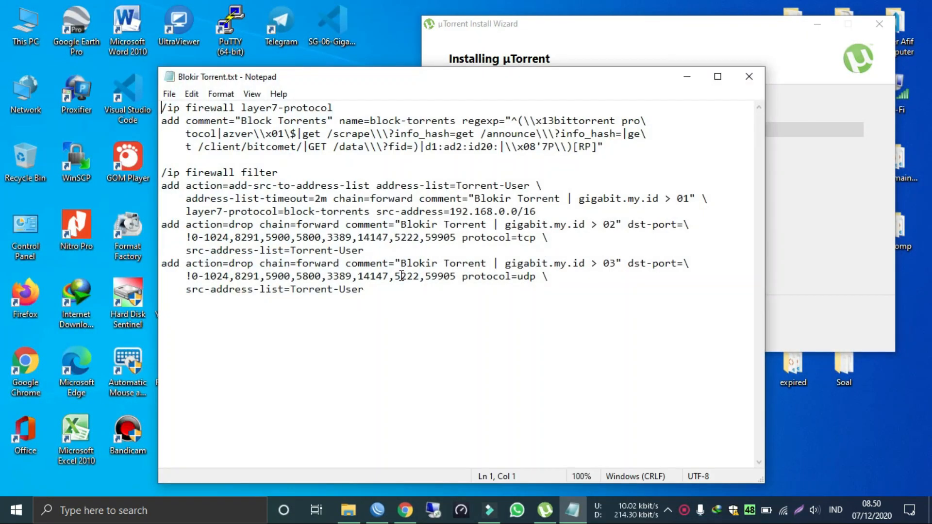
drag(463, 303, 195, 119)
right_click(225, 141)
click(272, 183)
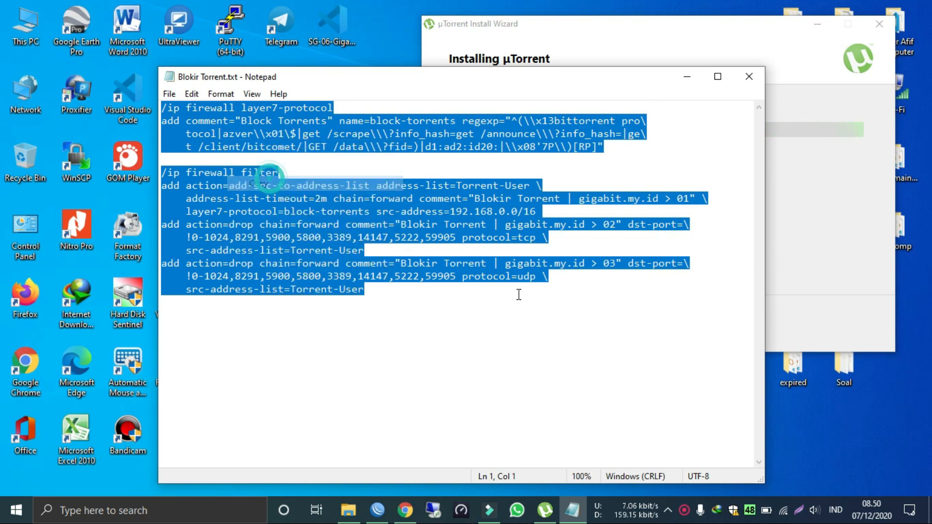
Paste the copied torrent-blocking script into a new WinBox terminal and run it through its last command
click(385, 508)
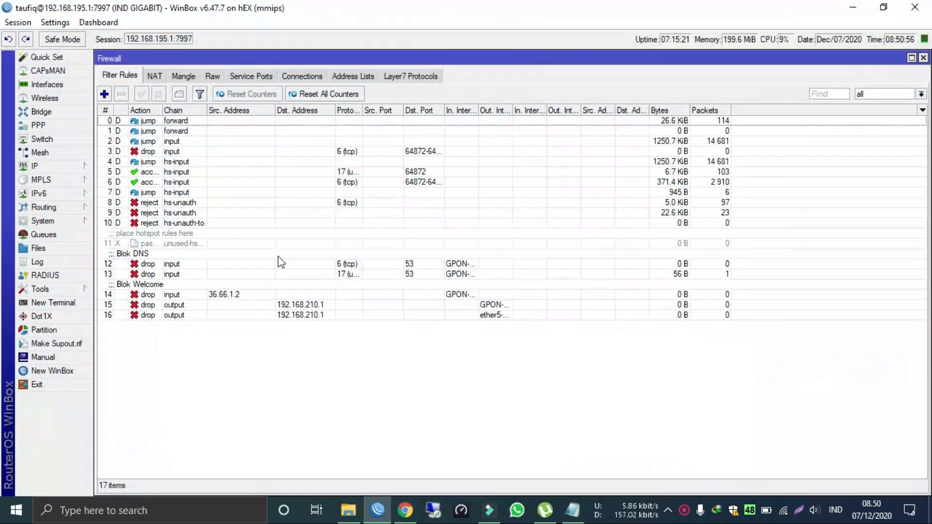
click(59, 302)
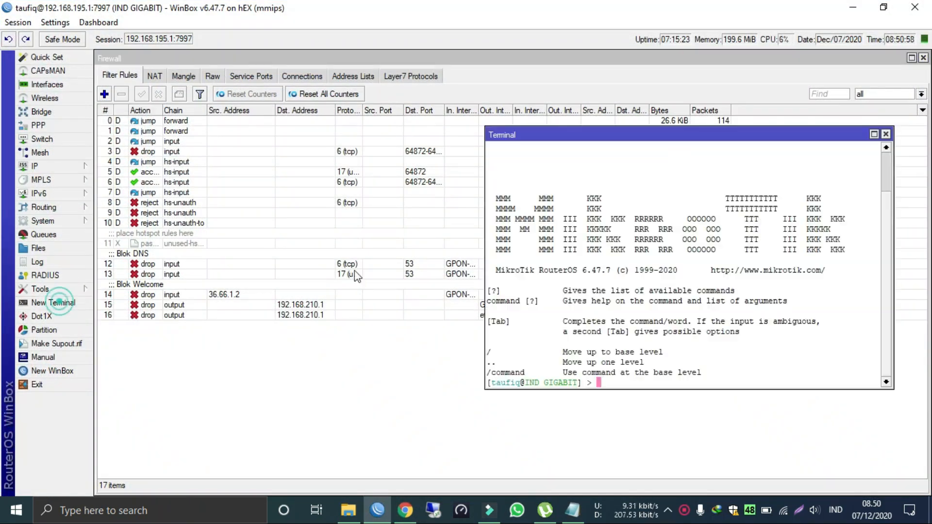
right_click(601, 196)
click(645, 254)
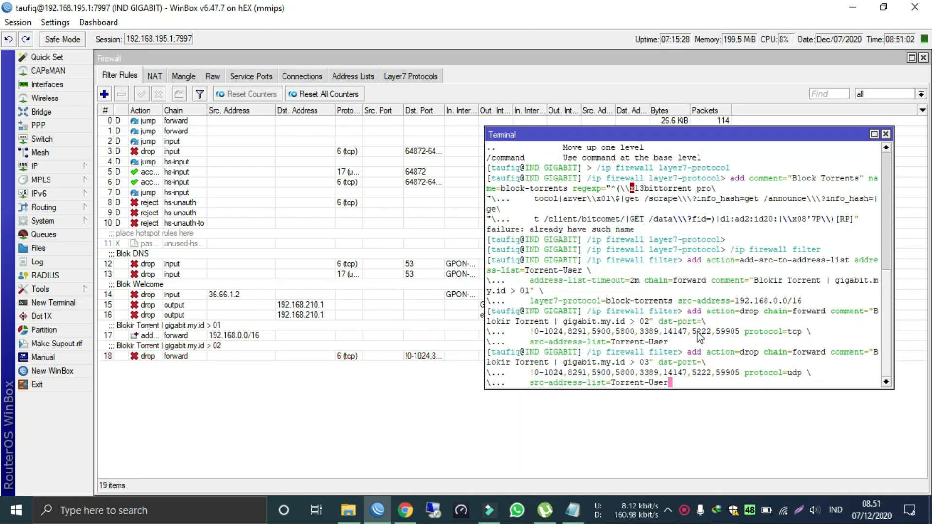
key(Return)
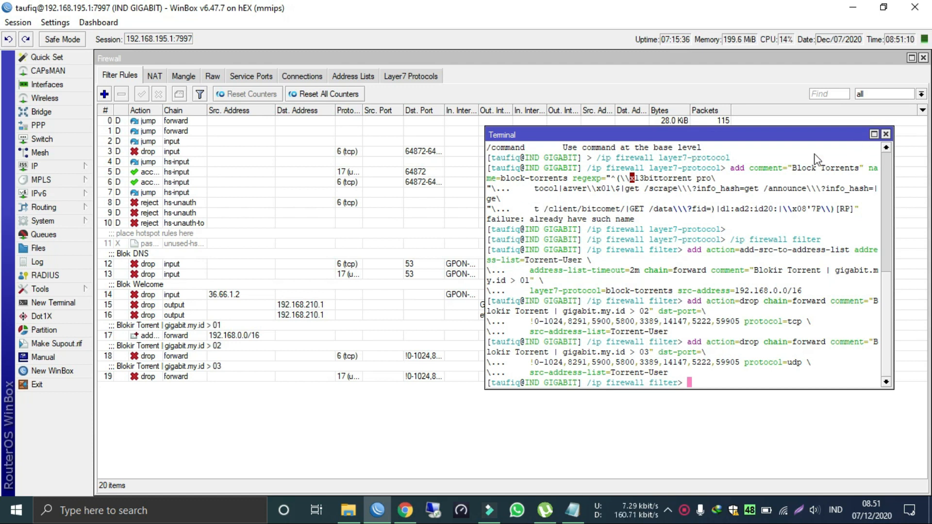
Review the Layer7 protocol and firewall filter sections of Blokir Torrent.txt, and close the file and the WinBox terminal
click(572, 510)
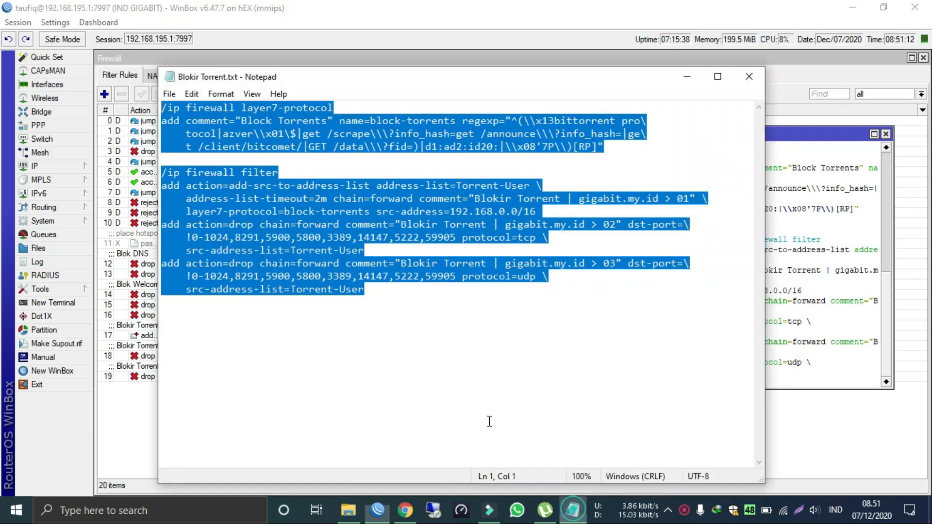
click(194, 108)
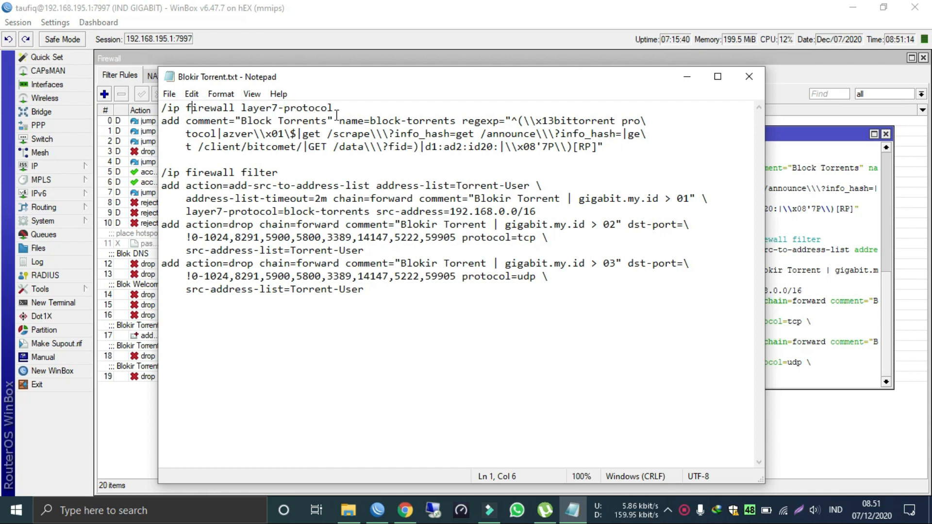
drag(191, 121, 372, 134)
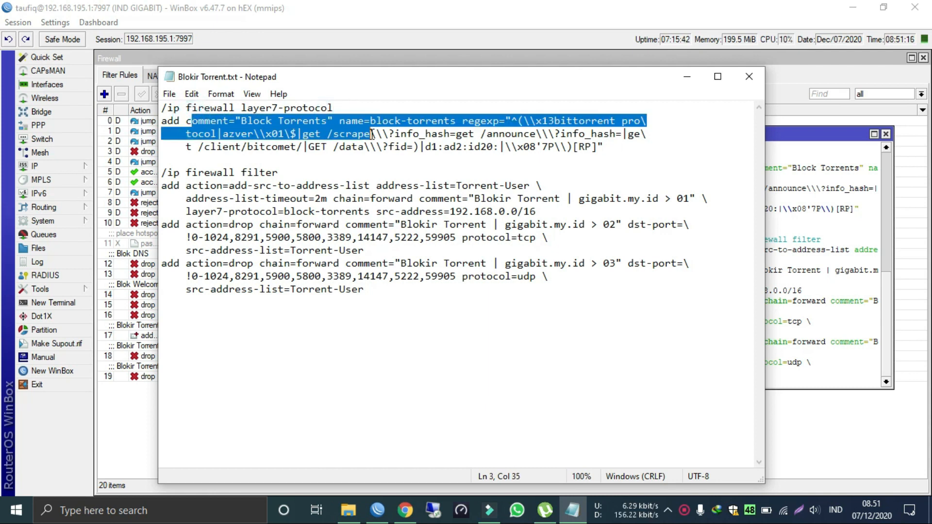
drag(175, 174, 285, 296)
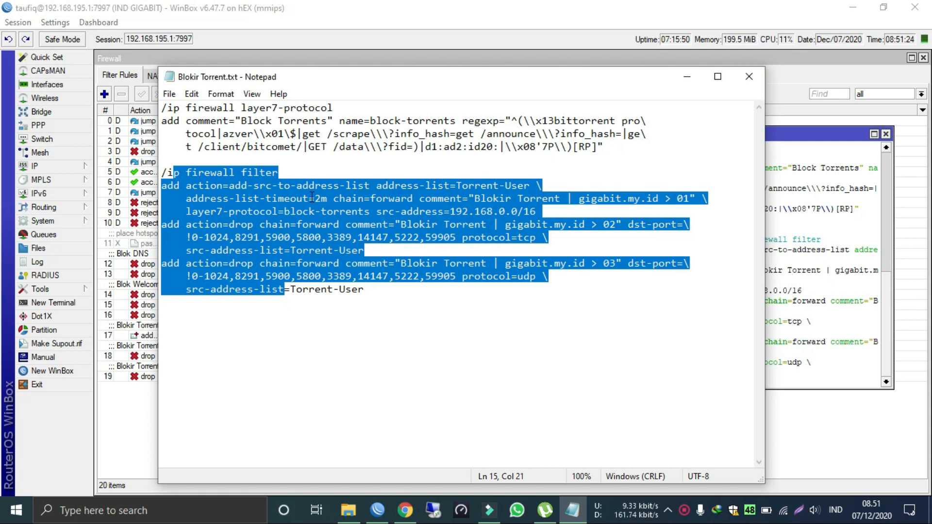
click(236, 121)
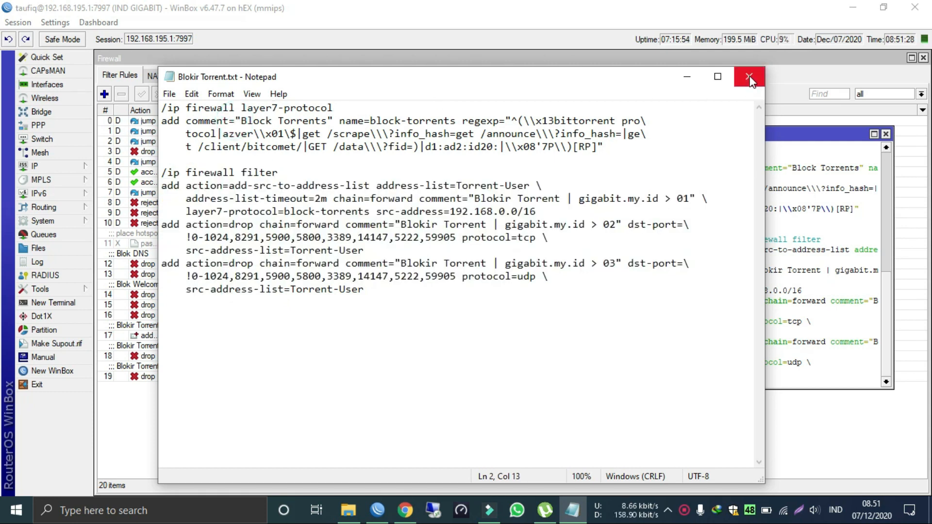
click(750, 78)
click(886, 134)
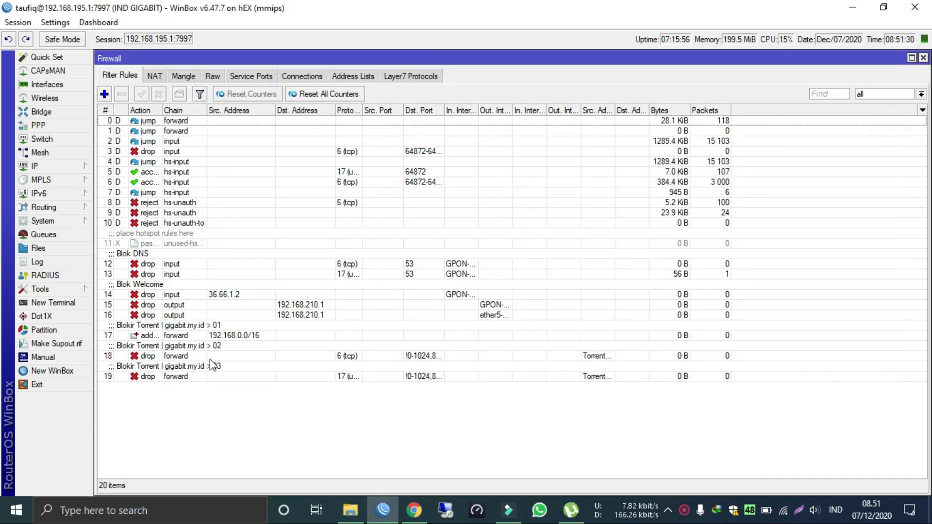
Check the three Blokir Torrent filter rules and the Block Torrents Layer7 protocol entry in the firewall
click(137, 335)
click(145, 356)
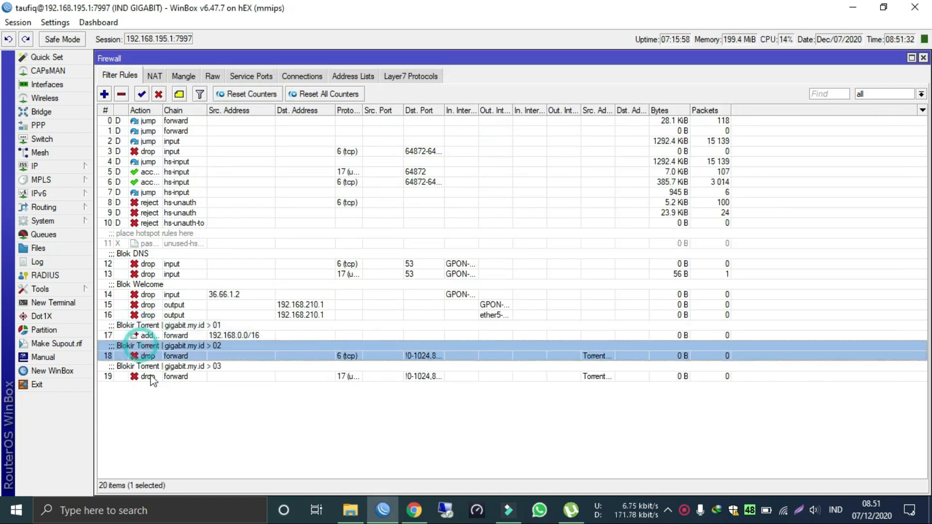
click(150, 376)
click(398, 76)
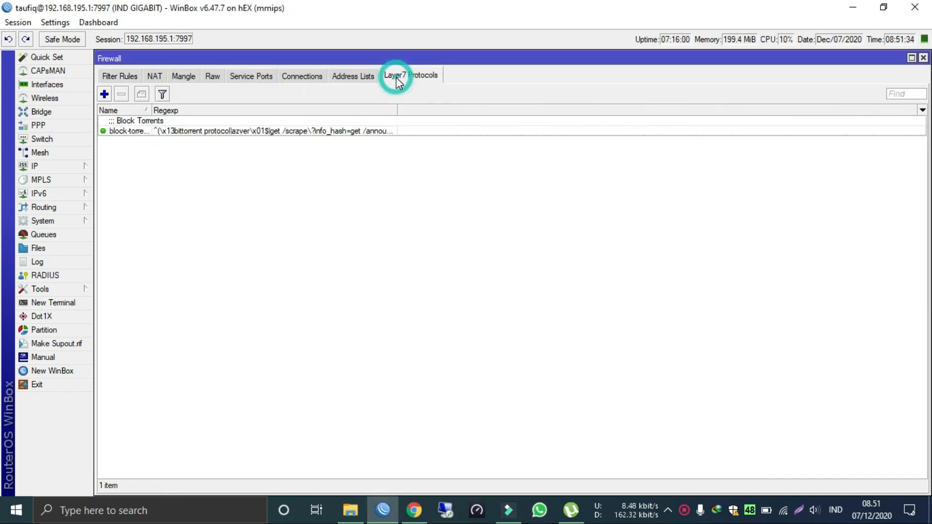
click(225, 130)
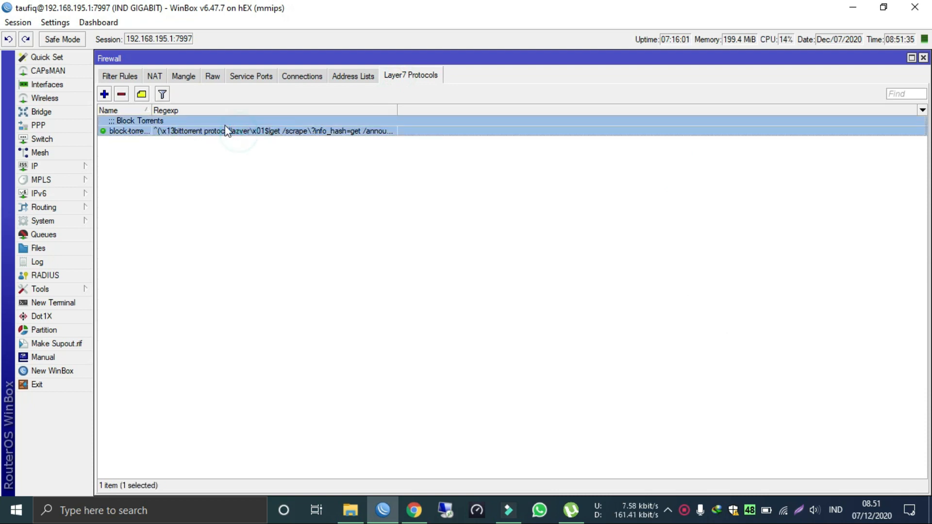
click(135, 79)
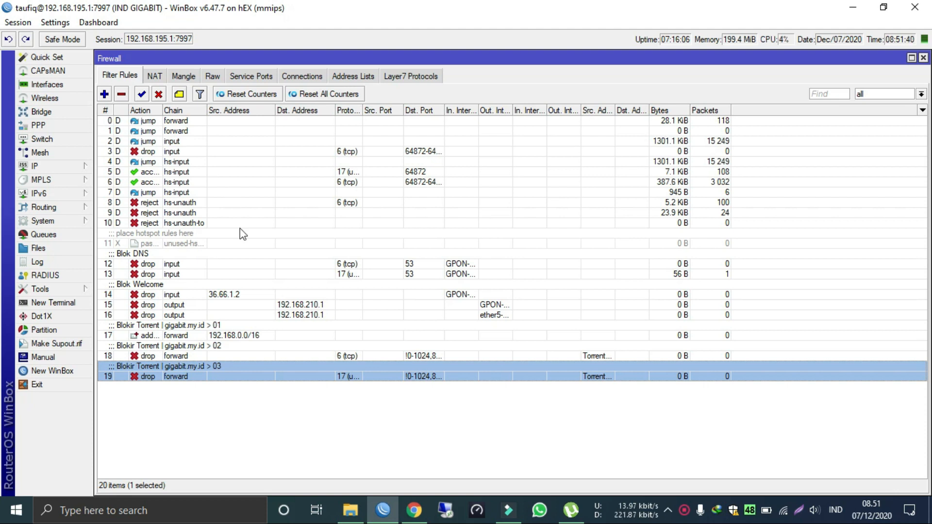
click(255, 337)
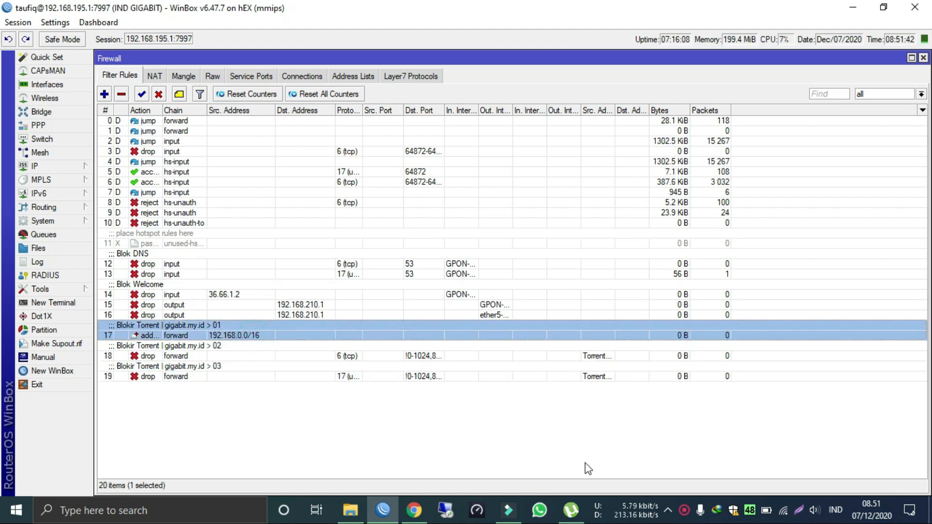
Switch to the µTorrent installer and finish the setup with Launch µTorrent enabled
click(570, 509)
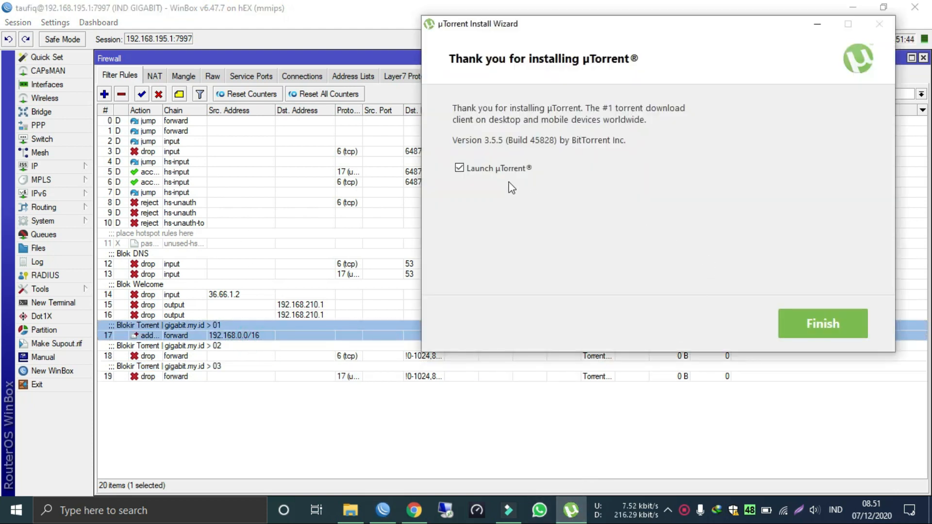
click(820, 313)
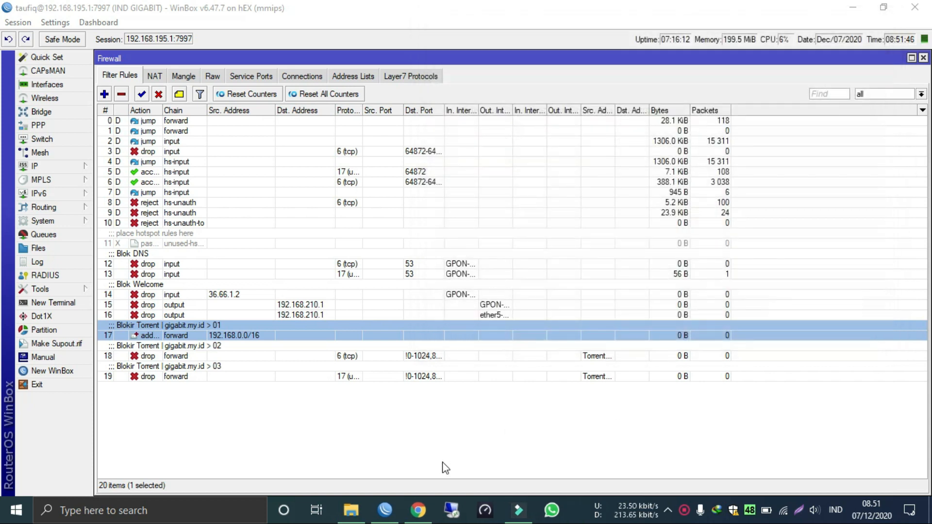
Add DriverPack-Offline.torrent from the Downloads folder to µTorrent with the default options, dismissing the product news page and closing the folder
click(351, 509)
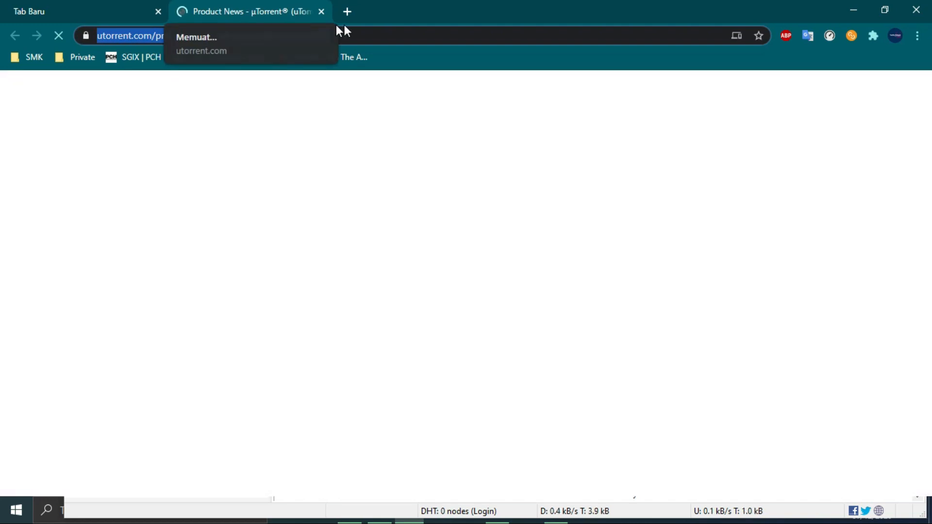
click(321, 11)
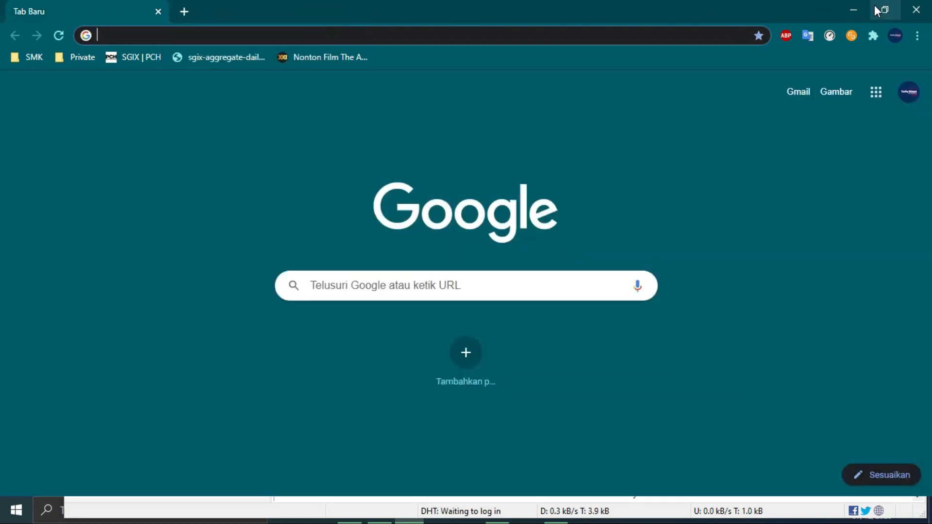
click(853, 10)
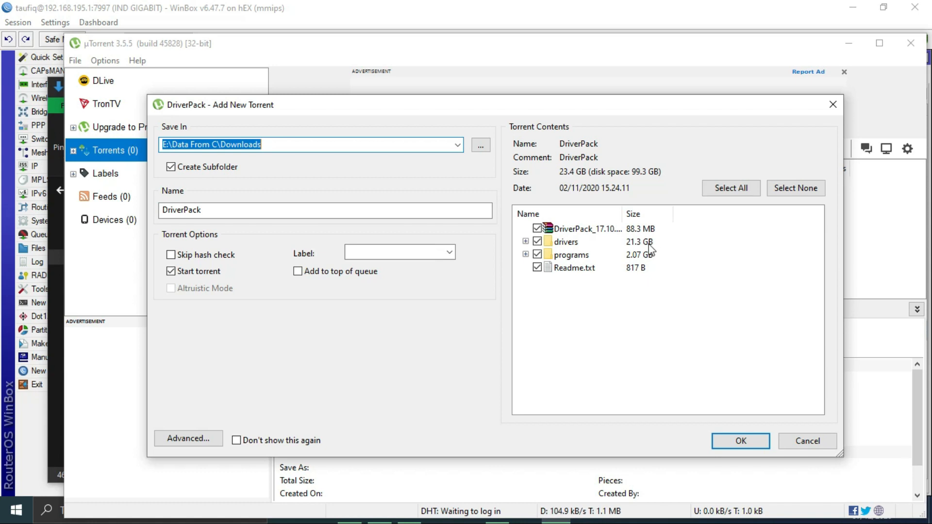
click(740, 440)
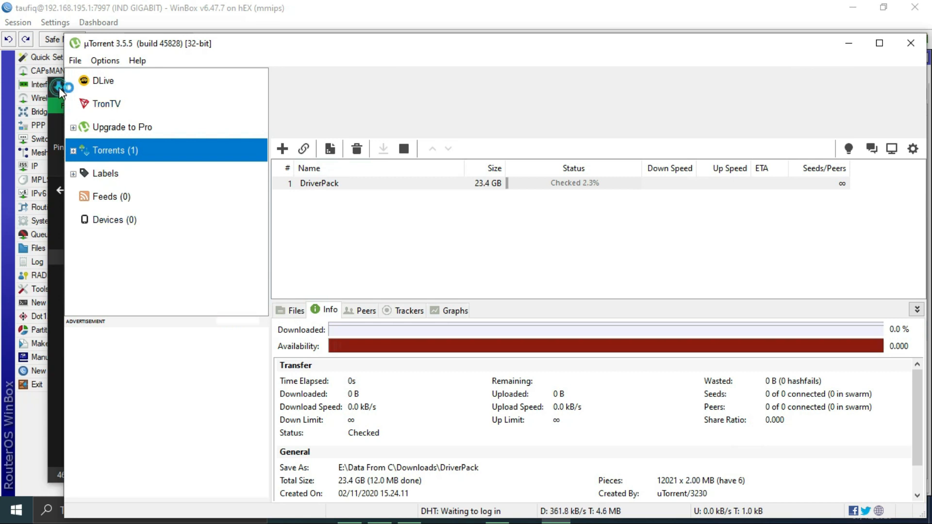
click(58, 87)
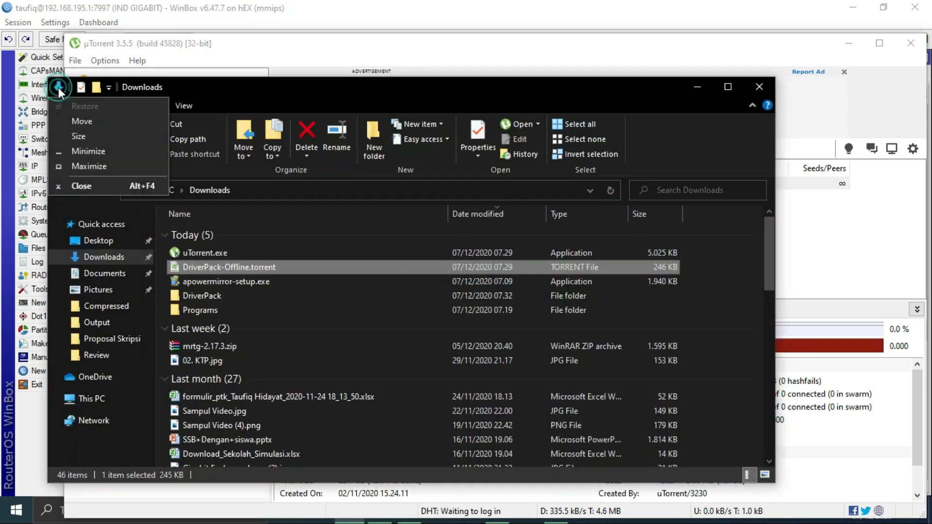
click(759, 88)
Move the µTorrent window aside to examine the torrent rules' counters, and bring it back to check the DriverPack torrent's status
drag(504, 44, 772, 445)
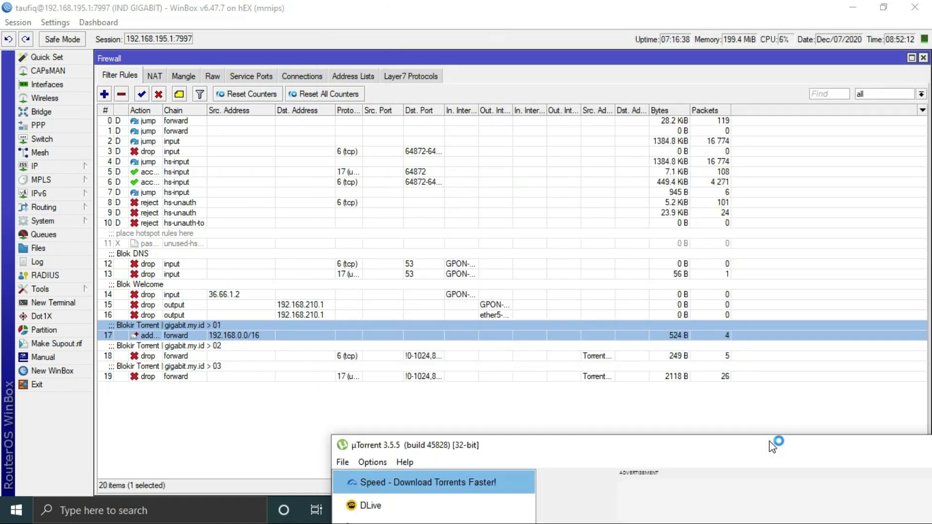
drag(703, 448, 524, 79)
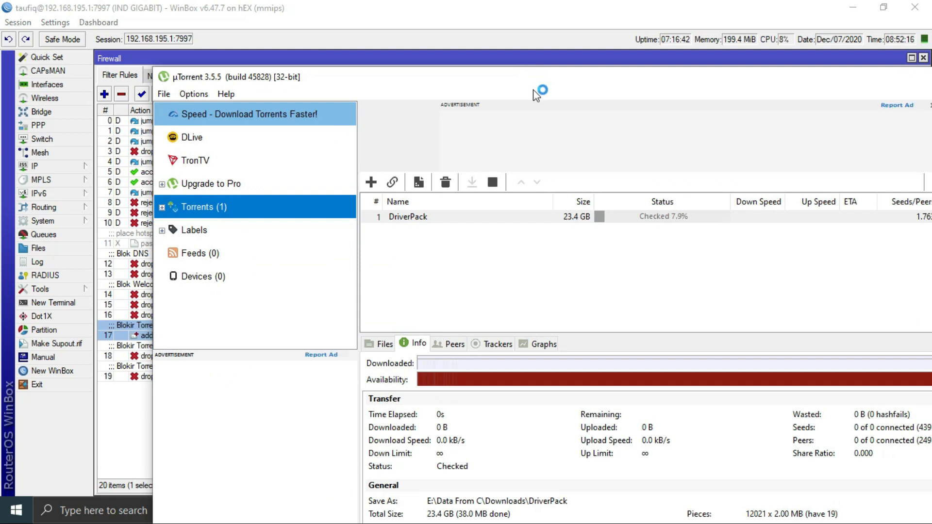
click(638, 217)
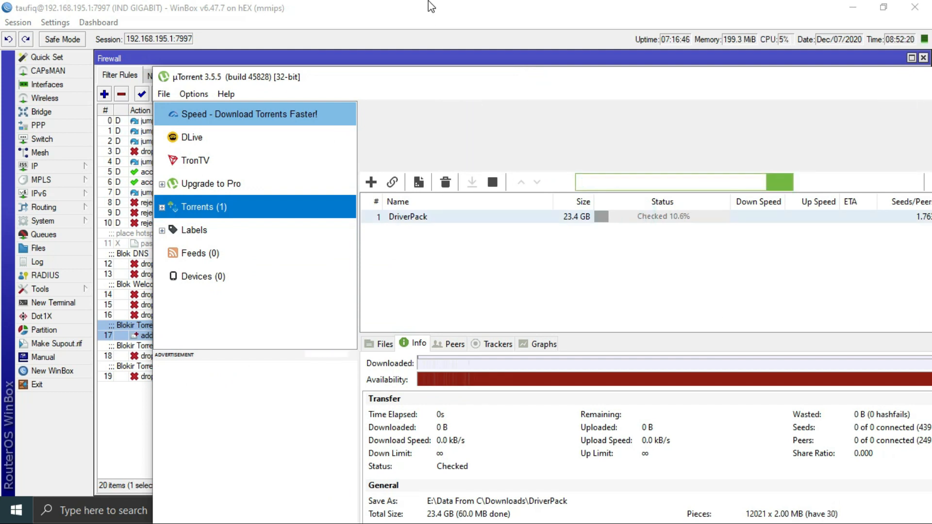
drag(488, 80, 415, 61)
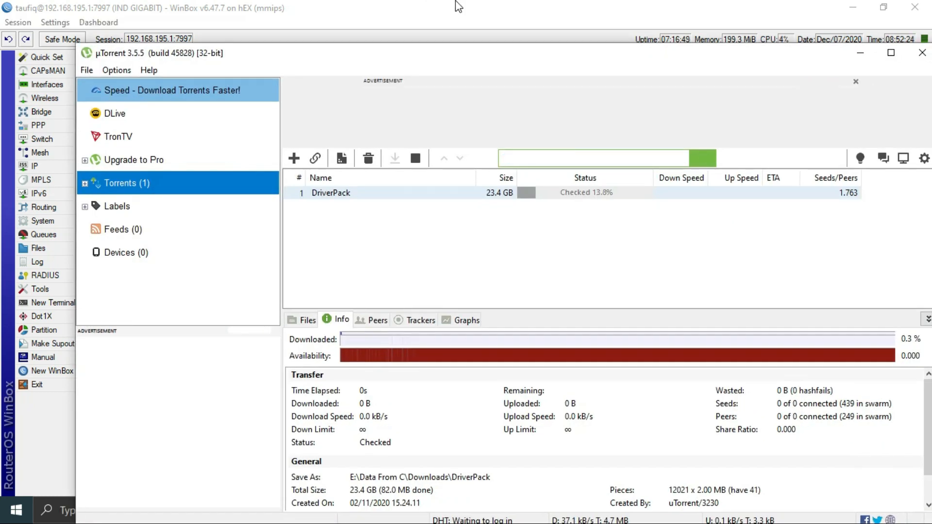
Disable the three Blokir Torrent filter rules, 01 to 03, in the WinBox firewall
click(454, 19)
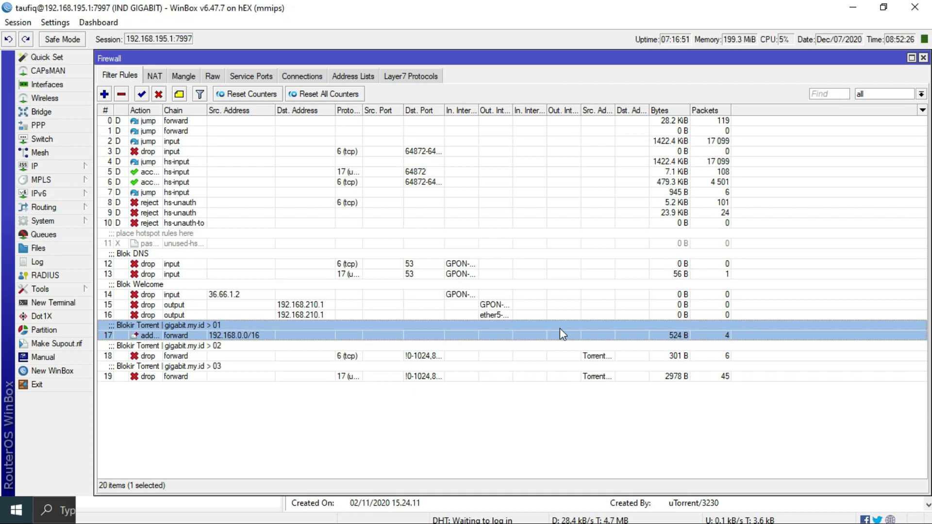
shift+click(484, 376)
click(158, 94)
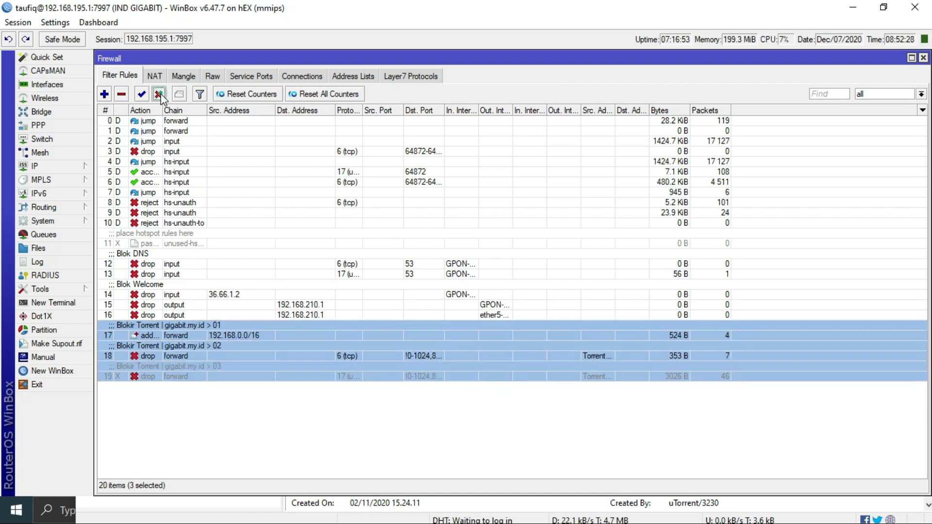
Maximize µTorrent to watch the DriverPack torrent, and check the disabled Blokir Torrent rules in WinBox
click(852, 6)
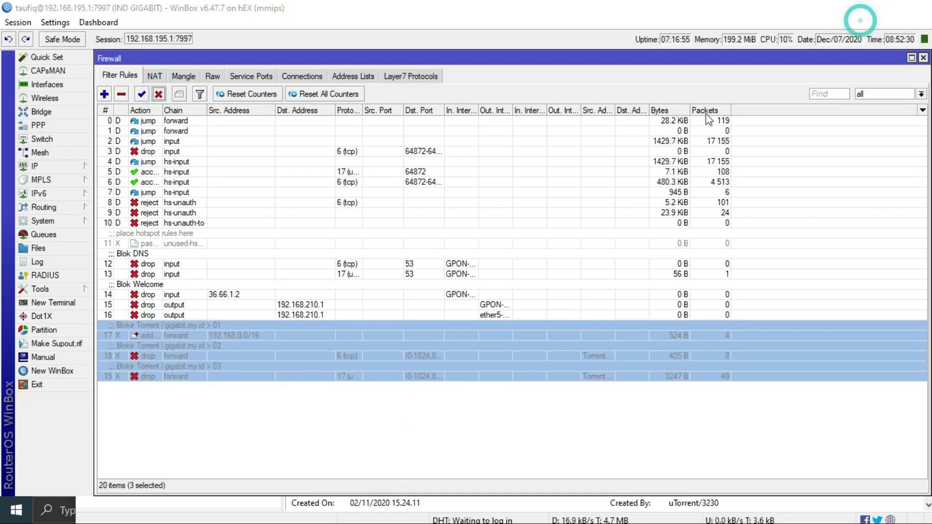
click(892, 54)
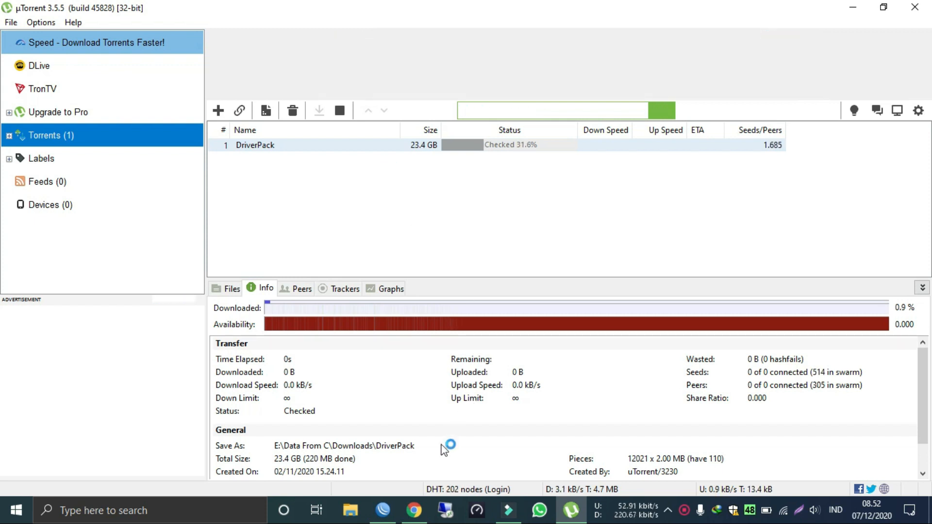
mouse_move(391, 514)
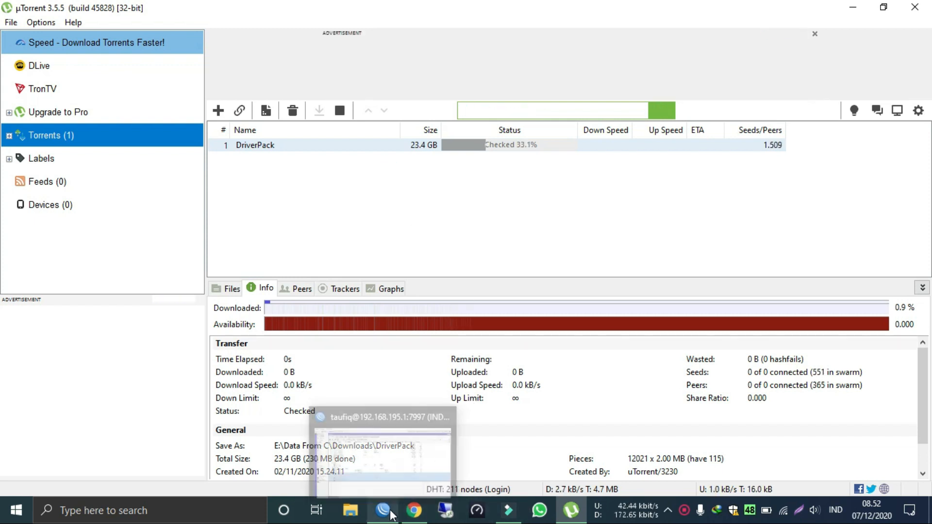
click(392, 473)
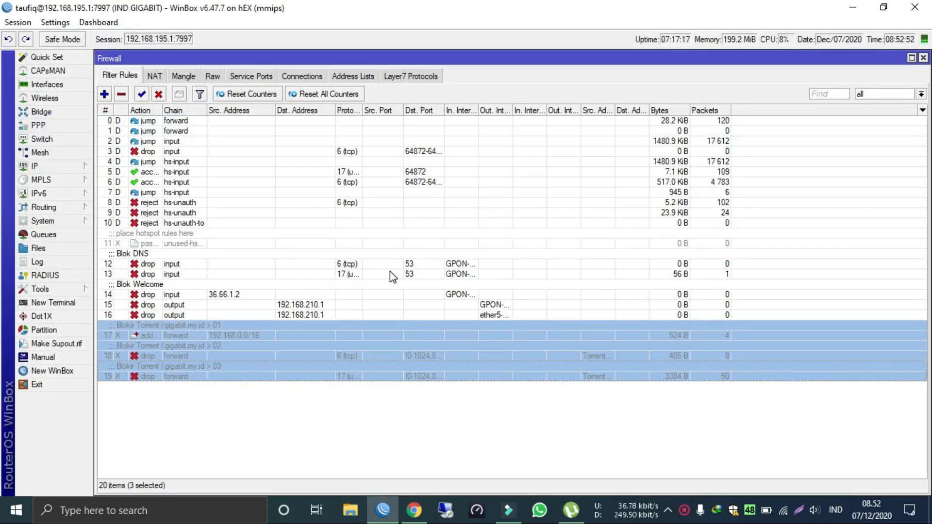
click(854, 8)
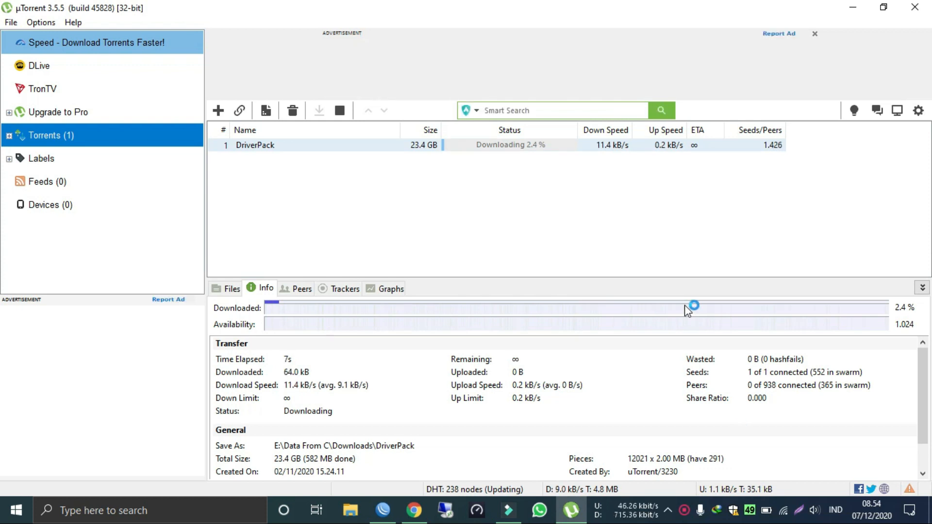
Stop the DriverPack download in µTorrent, minimize the program, and return to the firewall filter rules in WinBox
click(587, 209)
click(492, 148)
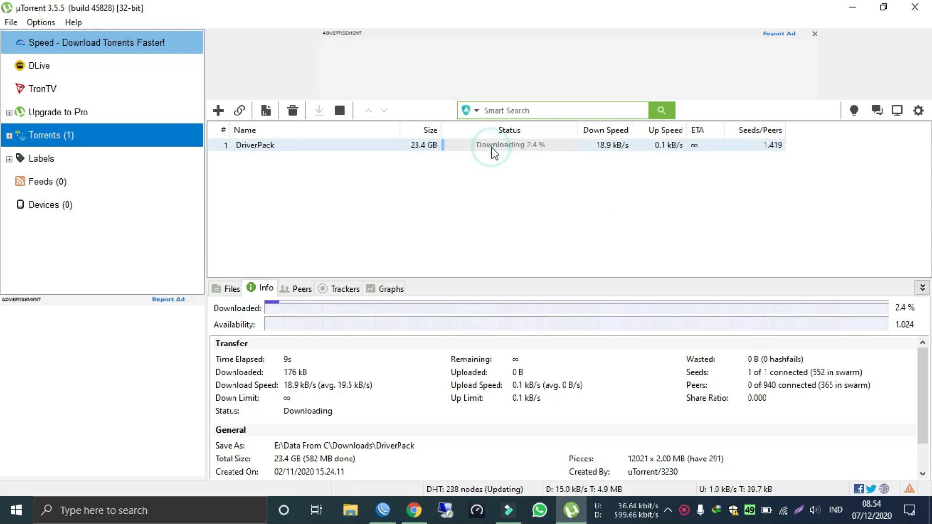
right_click(493, 150)
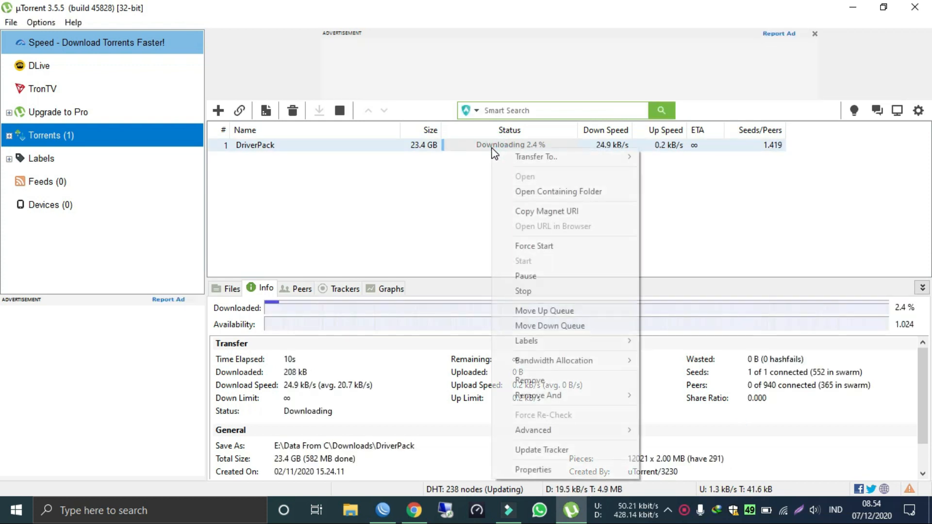
click(437, 145)
right_click(449, 145)
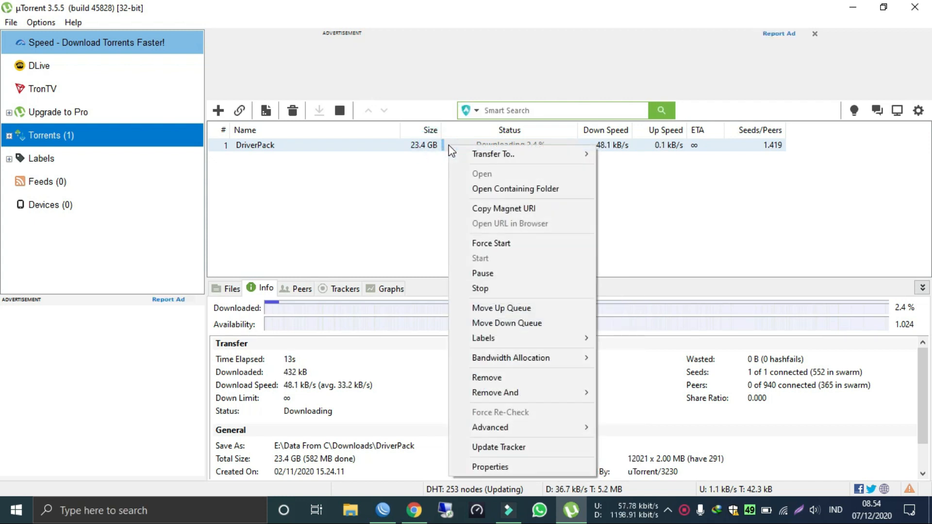
click(502, 290)
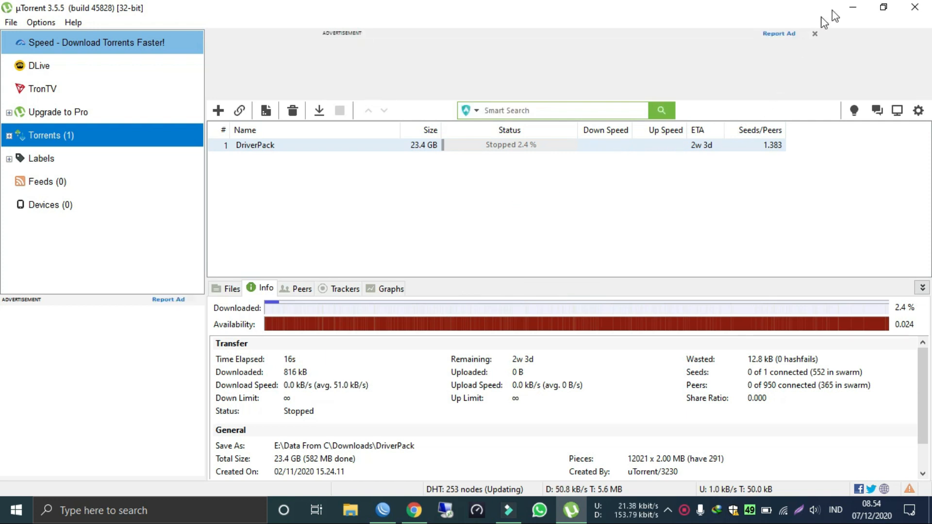
click(853, 7)
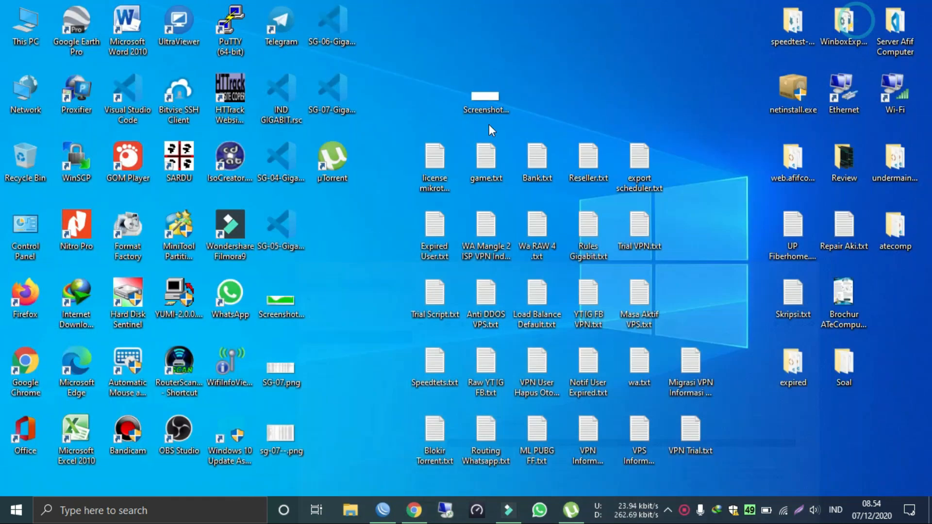
click(383, 510)
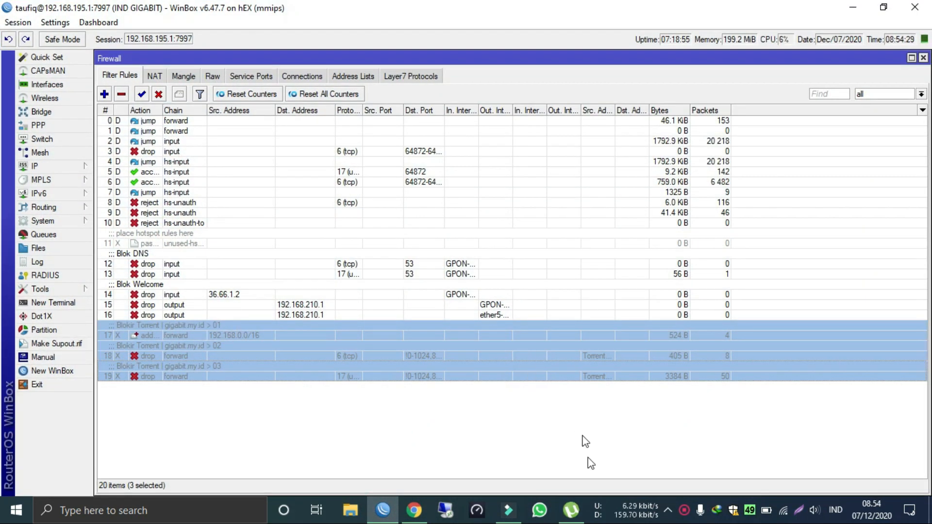
Switch to µTorrent and start the stopped DriverPack torrent
click(571, 510)
right_click(449, 146)
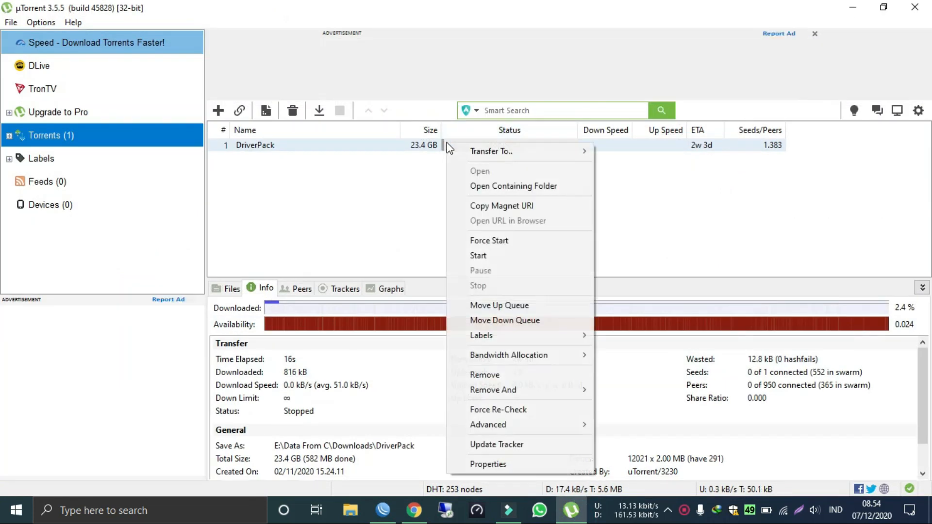
click(470, 255)
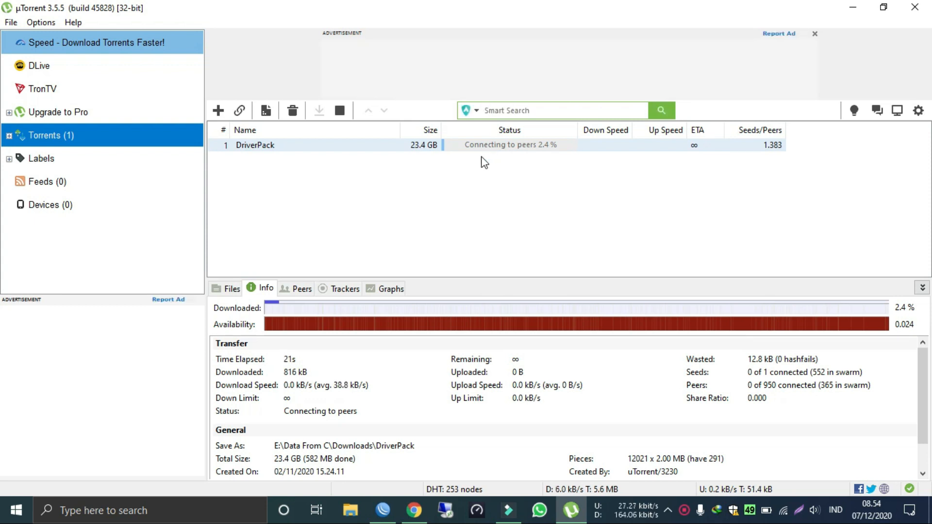
Check the DriverPack torrent's download speed in µTorrent against the disabled Blokir Torrent rules in WinBox
click(857, 8)
click(857, 8)
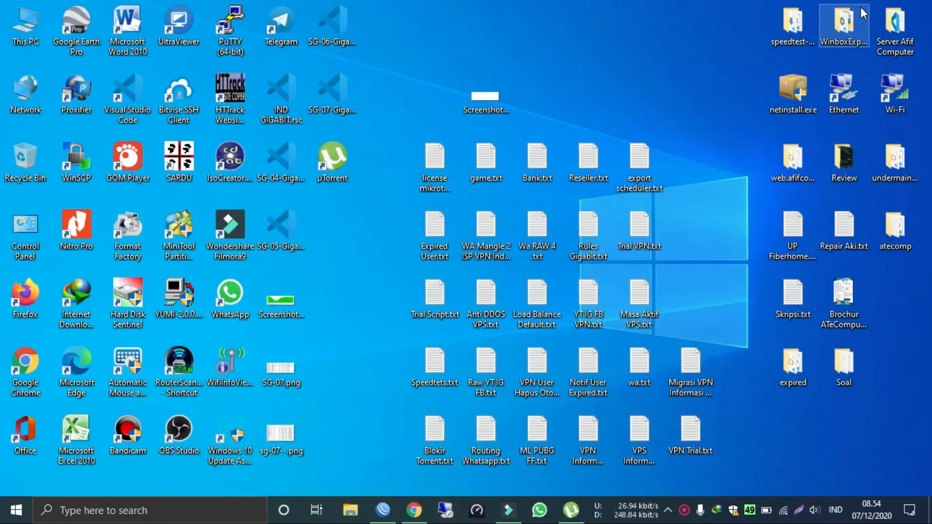
click(571, 509)
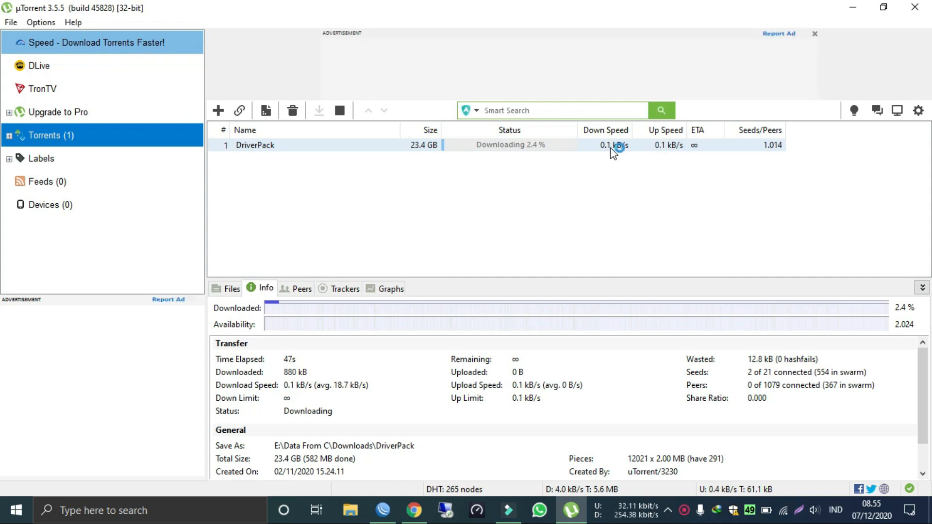
click(394, 508)
click(391, 516)
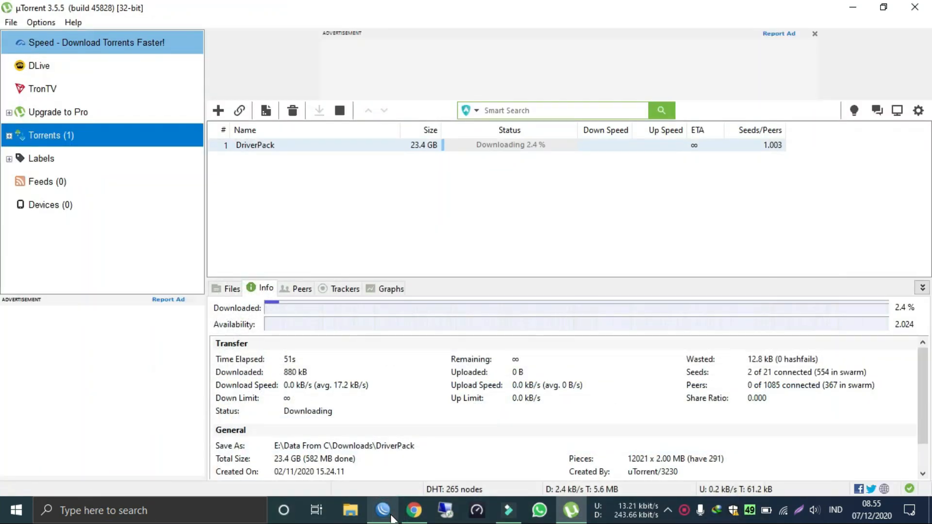
click(391, 516)
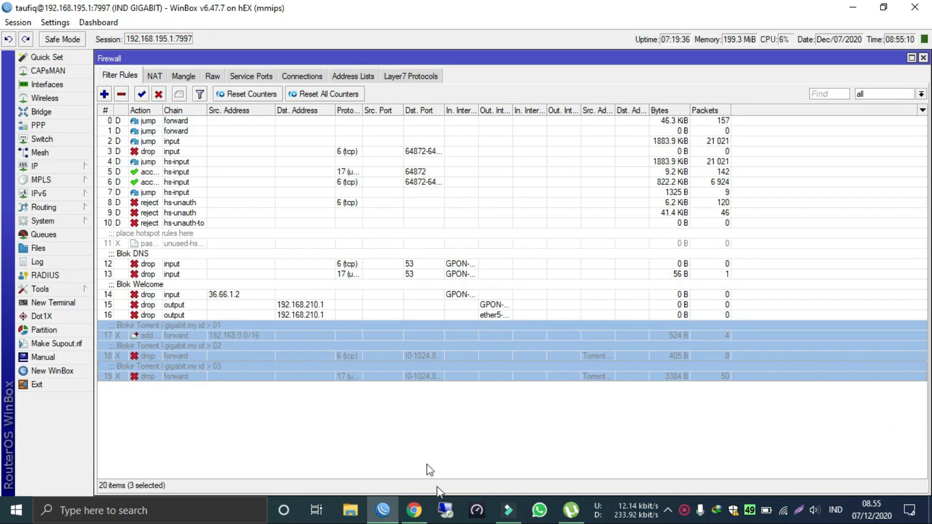
click(392, 513)
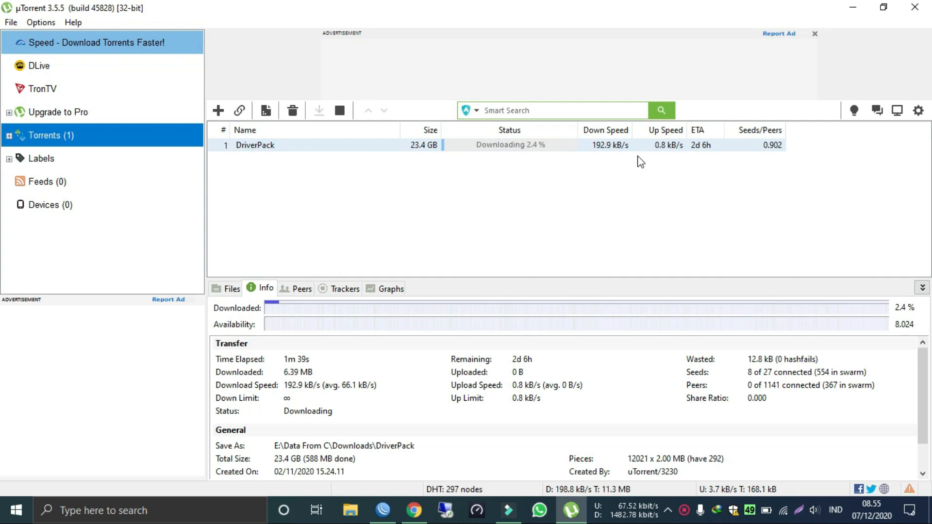
Place a smaller WinBox window beside µTorrent's speed columns and enable the Blokir Torrent rules 01 to 03
click(383, 510)
click(881, 12)
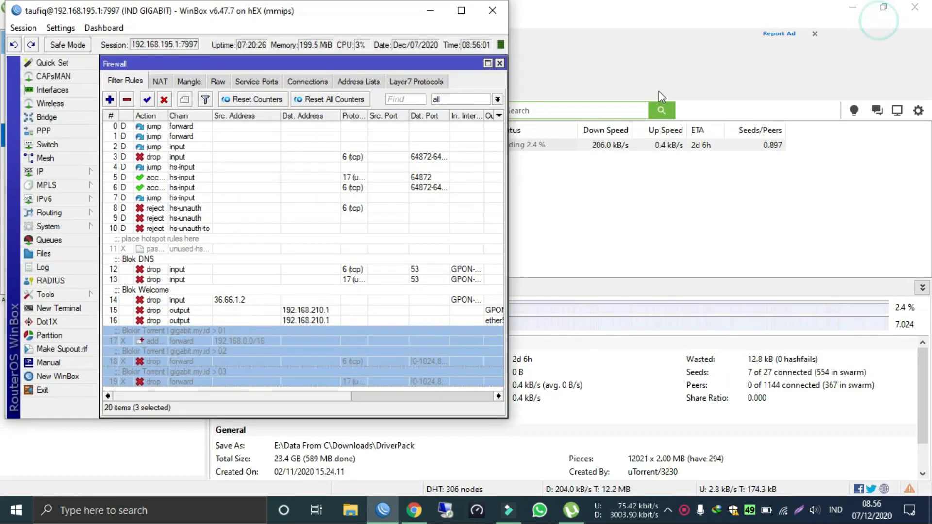
drag(398, 20, 342, 28)
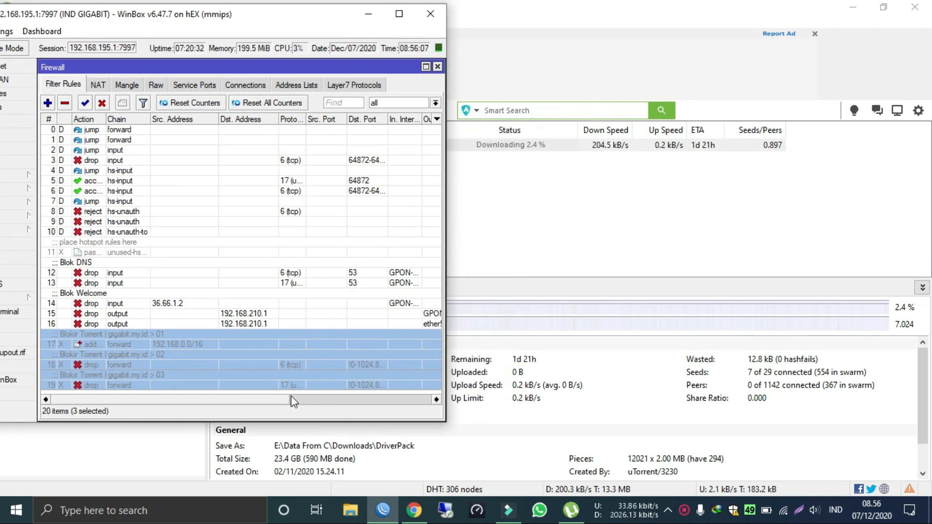
mouse_move(155, 398)
mouse_down()
mouse_move(201, 398)
mouse_move(153, 395)
mouse_up()
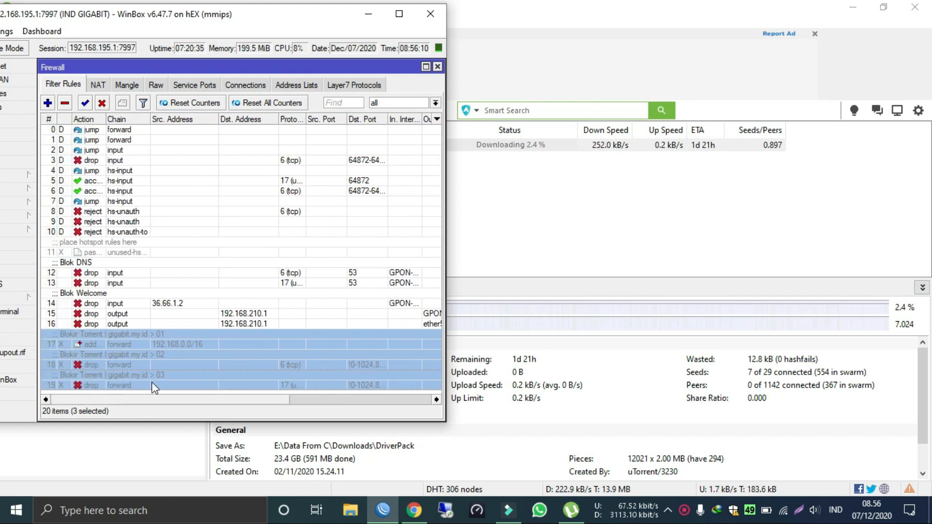
click(85, 103)
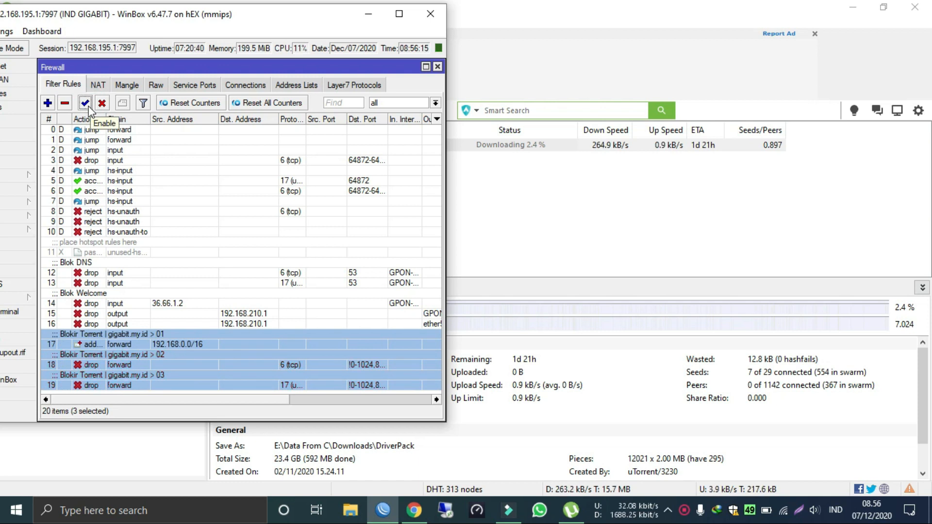
View the torrent rules' byte and packet counters in the maximized WinBox, and reset all filter rule counters
drag(192, 399, 343, 401)
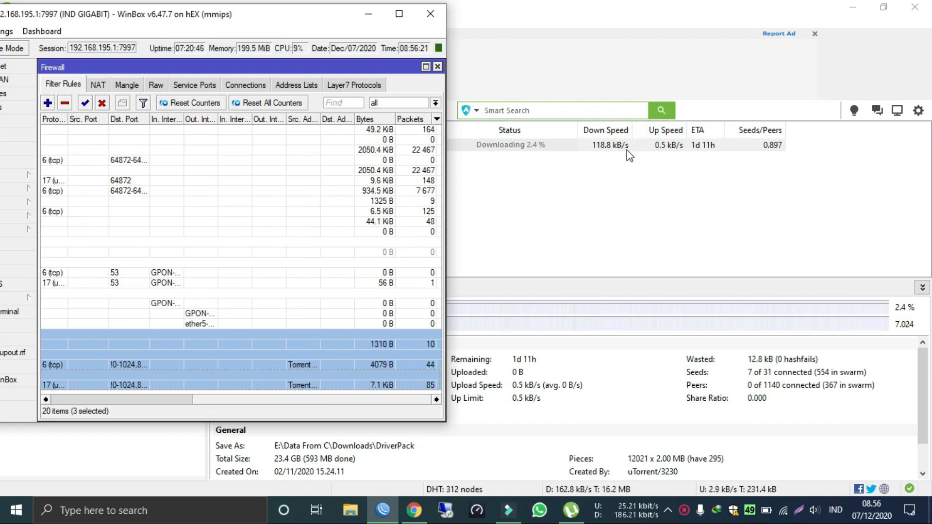
click(397, 14)
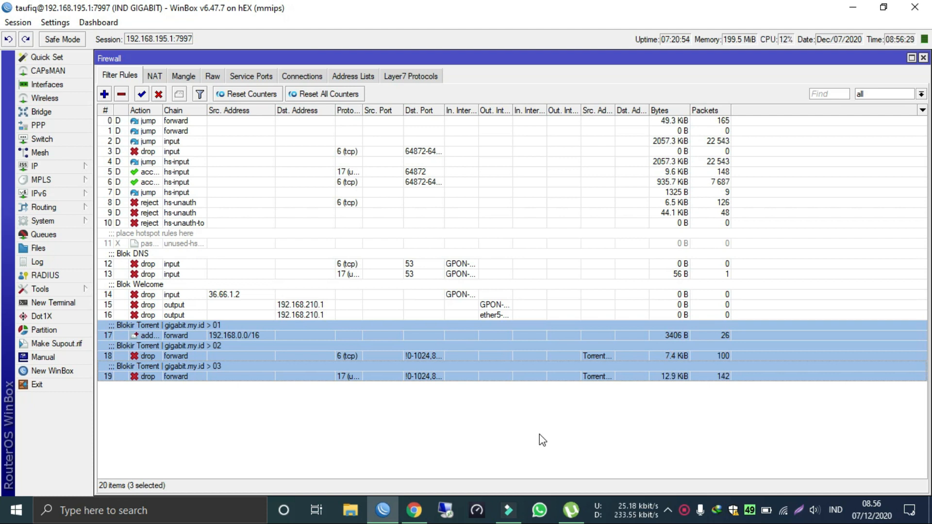
click(318, 95)
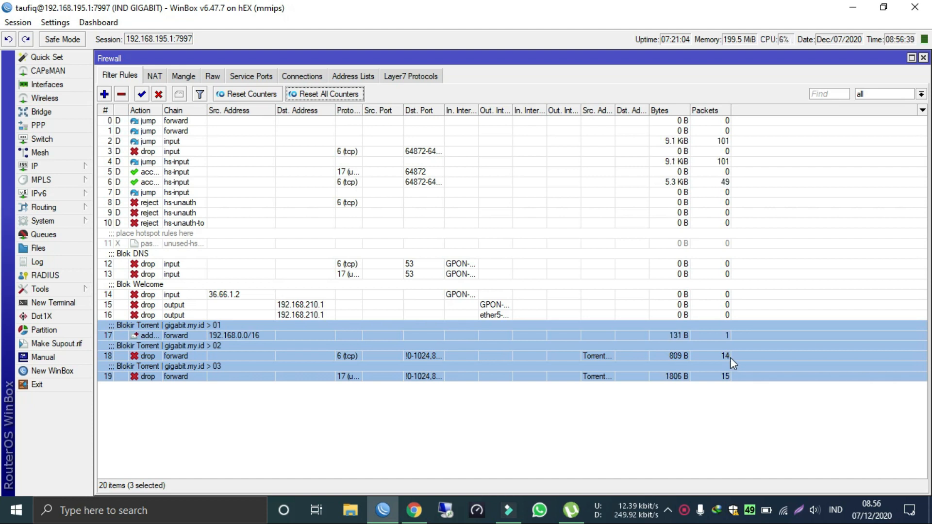
Disable the three Blokir Torrent rules in WinBox, and dismiss µTorrent's New Torrent Search pop-up to check the DriverPack download
click(883, 7)
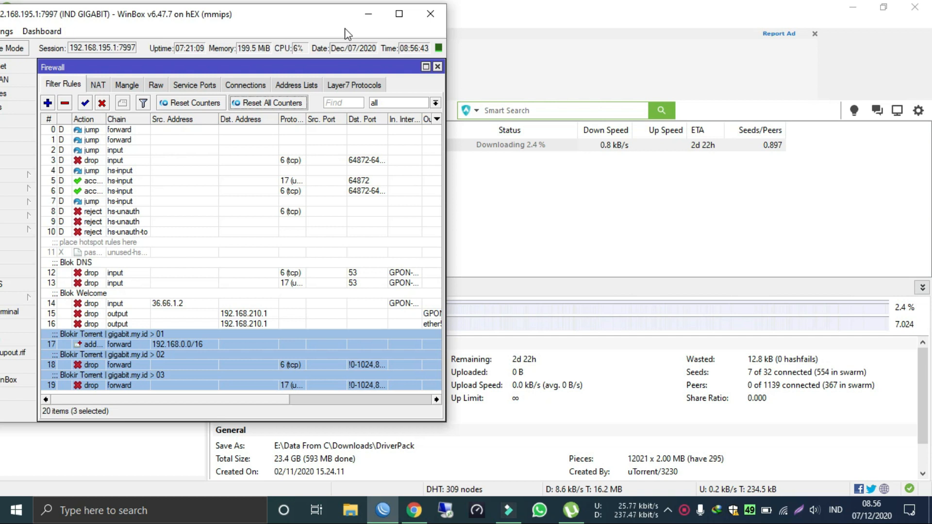
click(103, 104)
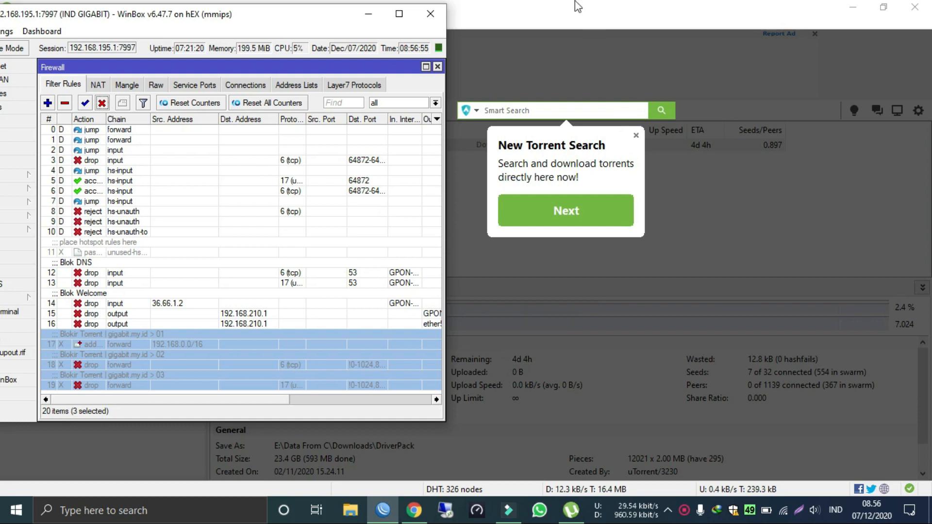
click(567, 15)
click(634, 136)
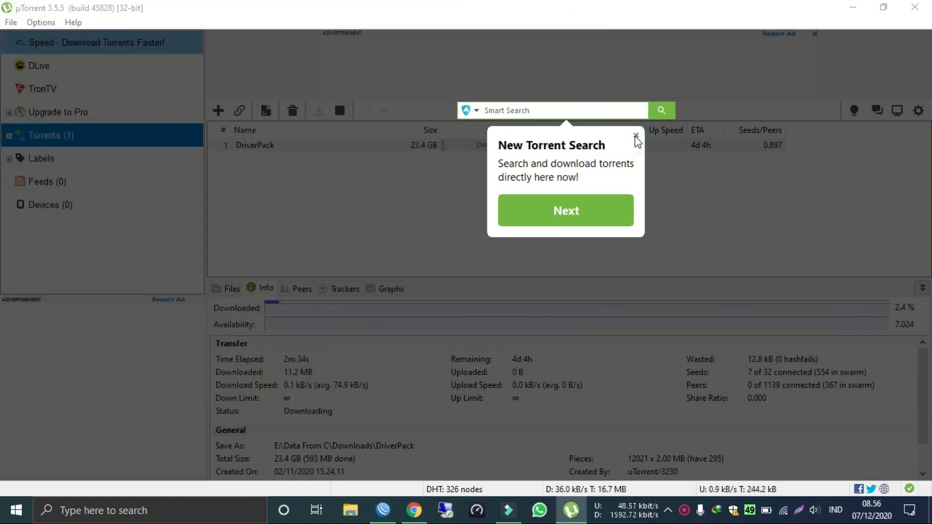
click(600, 149)
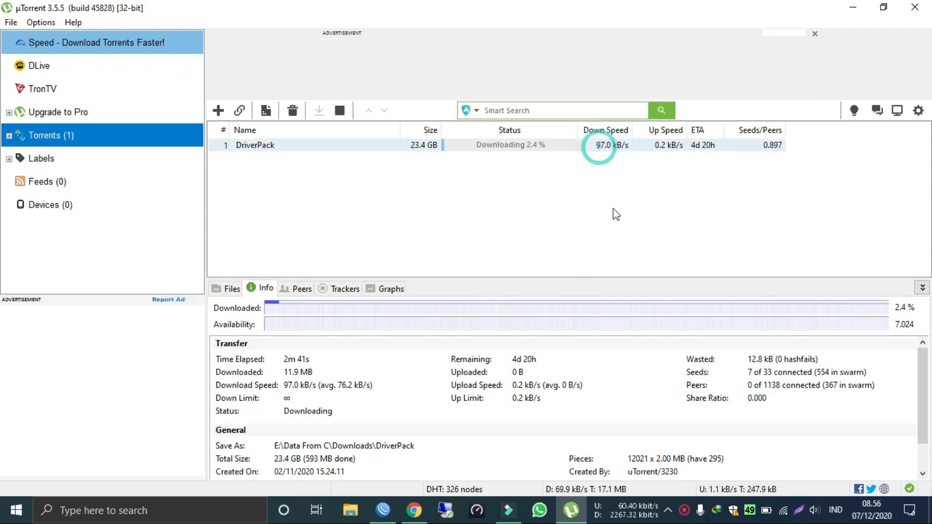
Enable the three Blokir Torrent rules again in WinBox and maximize its window
click(387, 517)
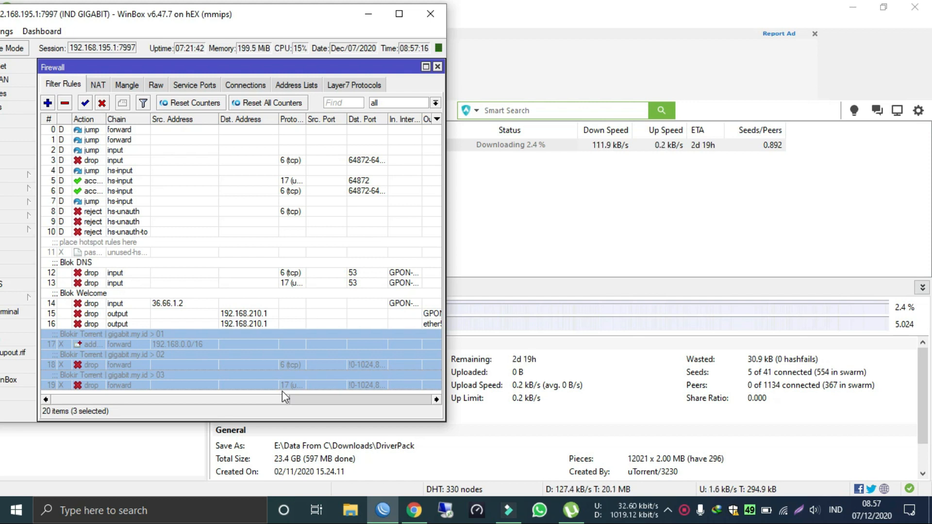
click(85, 103)
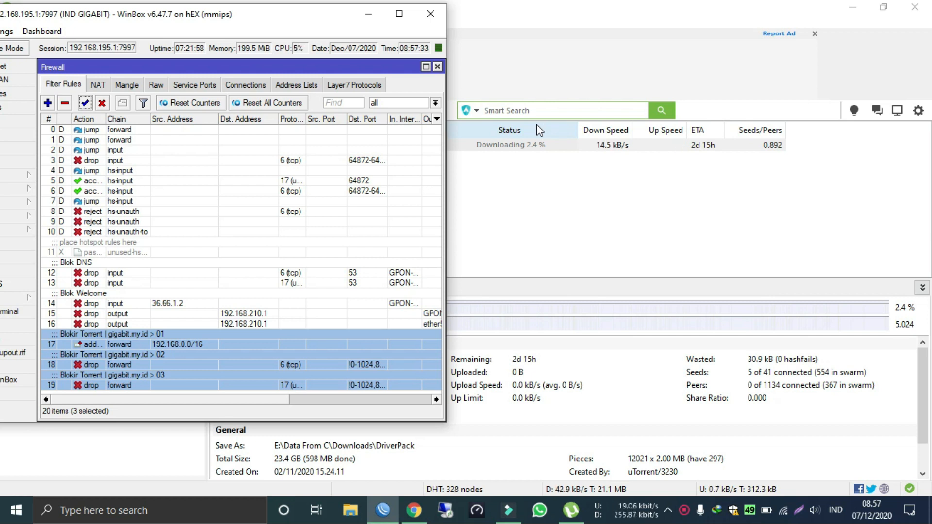
click(399, 14)
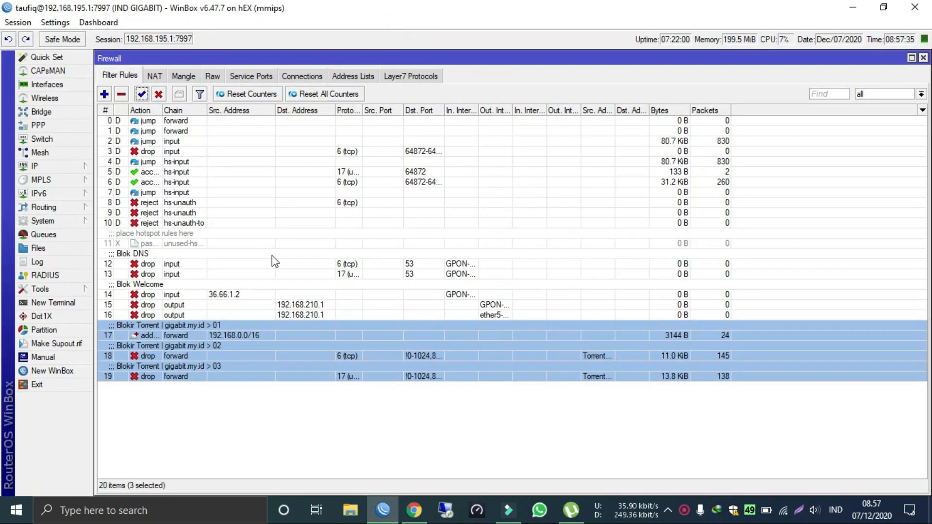
Select the Blokir Torrent 01 rule, and filter the firewall address lists by Torrent-User to examine its entry
click(218, 327)
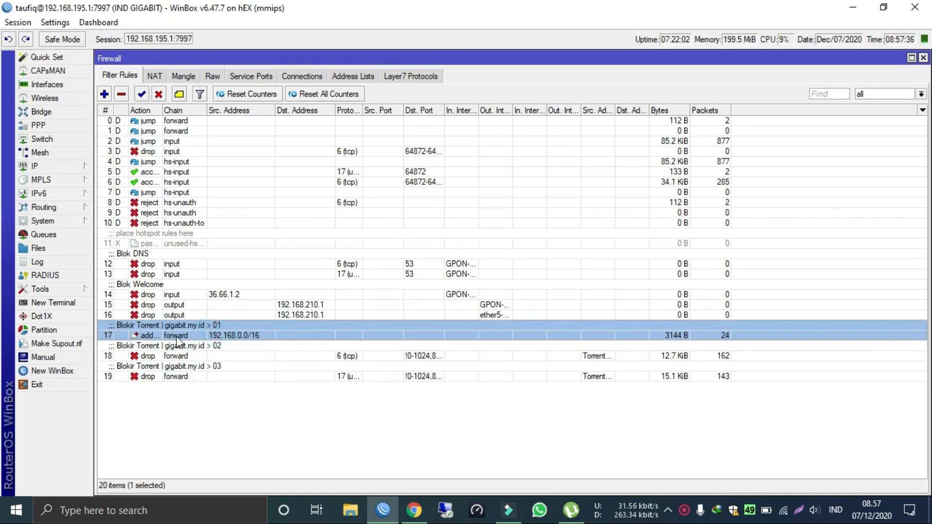
click(358, 76)
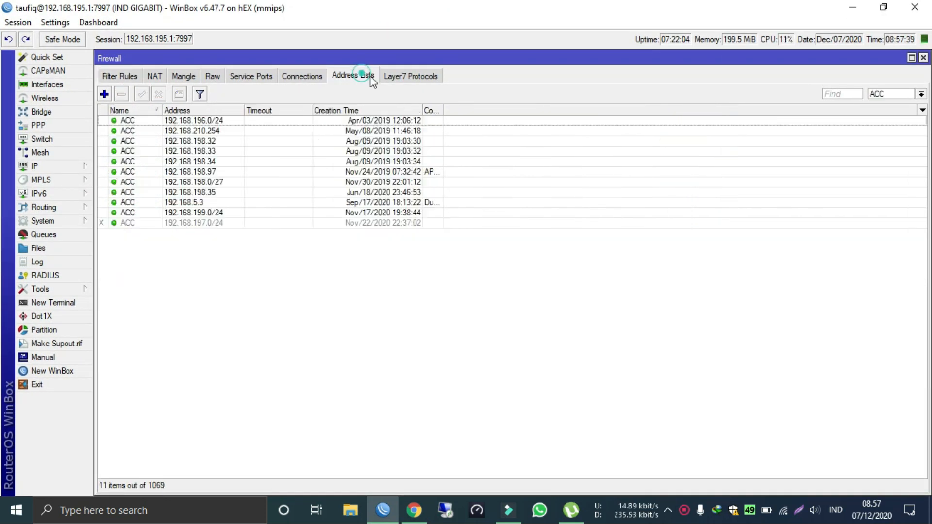
click(890, 94)
click(888, 131)
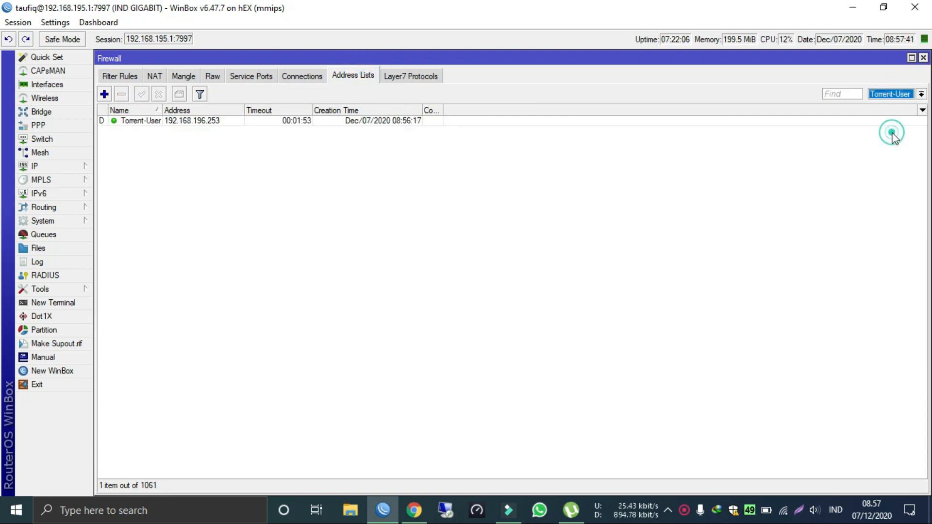
click(229, 126)
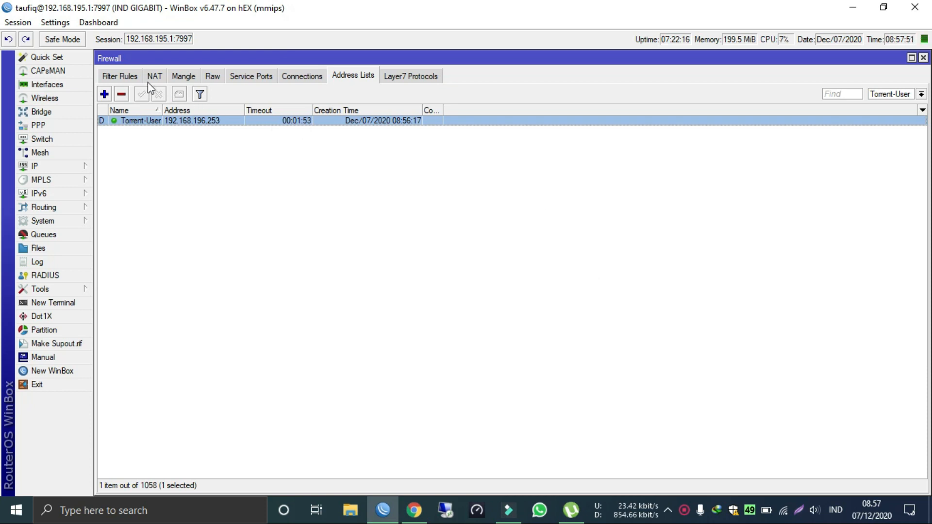
Review the Blokir Torrent filter rules 01 to 03 and compare them with the Torrent-User address list
click(131, 76)
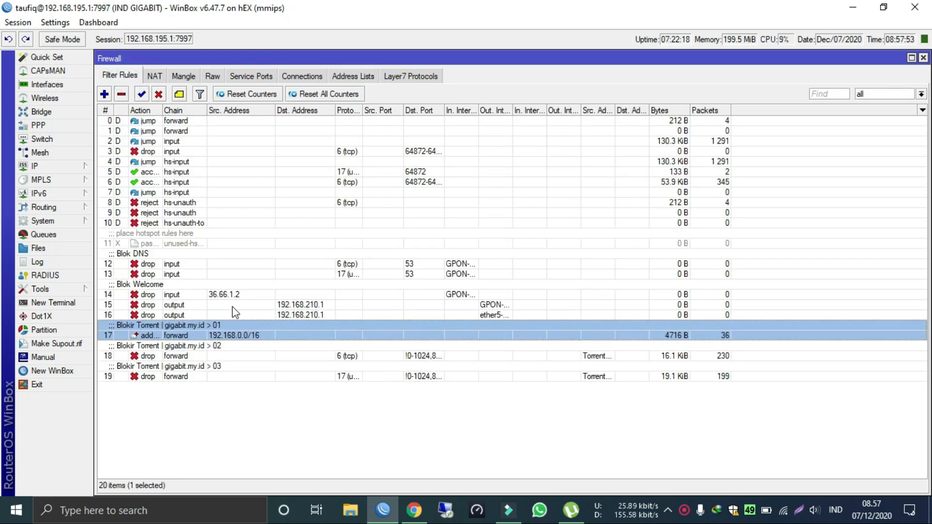
click(228, 356)
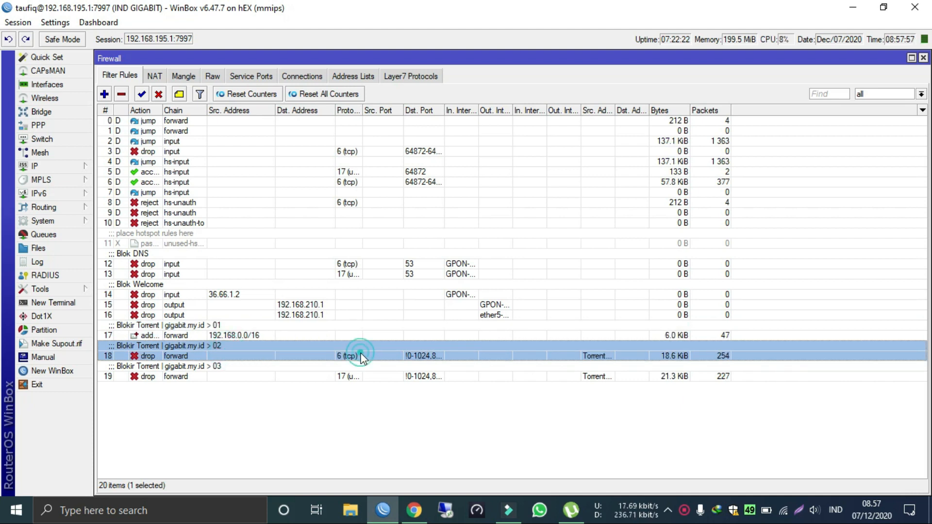
click(353, 76)
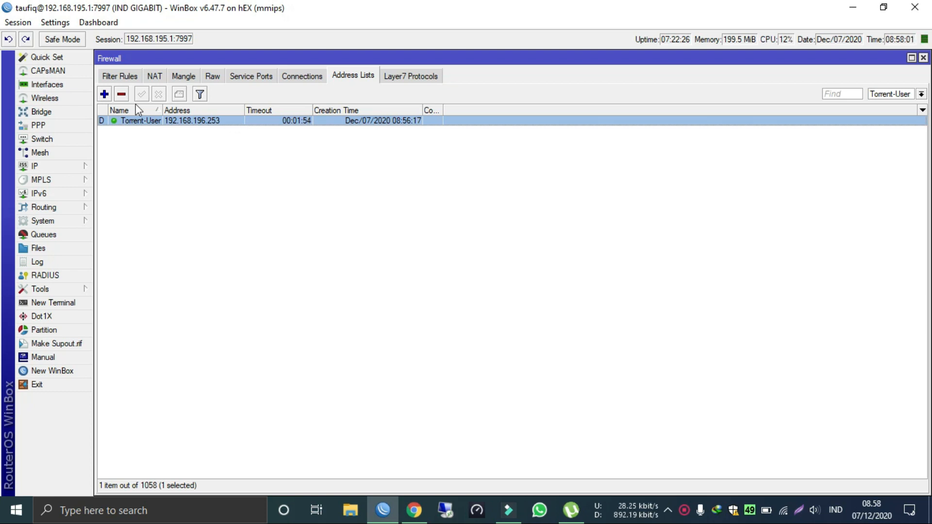
click(120, 76)
click(296, 376)
click(303, 352)
click(311, 373)
click(308, 346)
click(298, 334)
click(299, 354)
Switch to Chrome and open google.co.id to test normal browsing with the torrent rules enabled
click(414, 509)
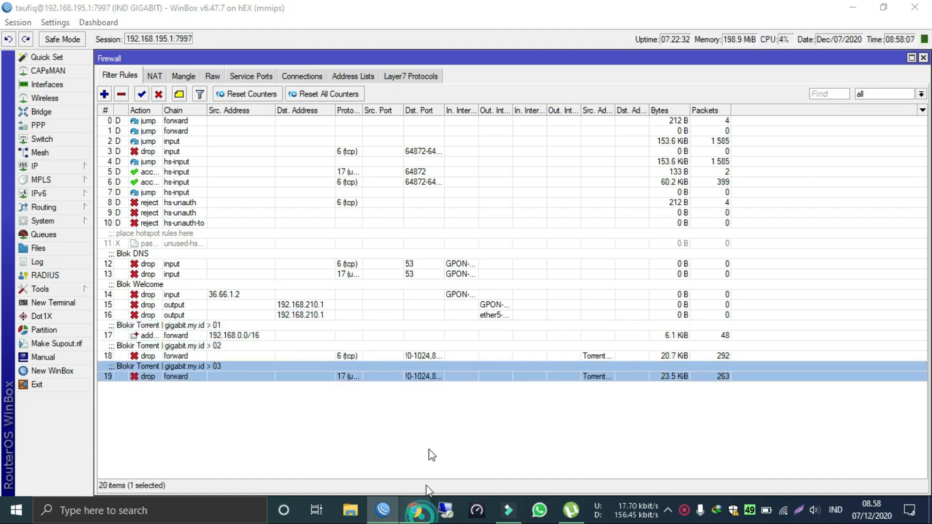
text(goo)
key(Return)
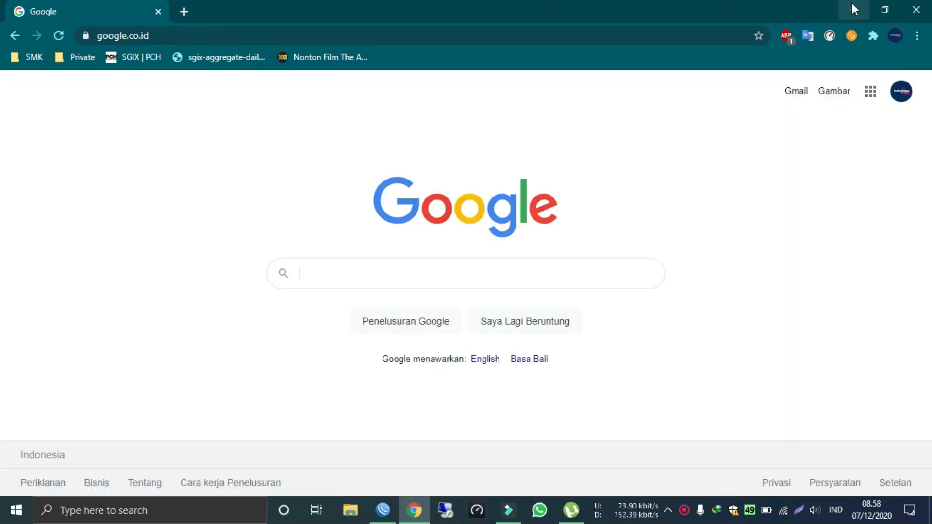
Load youtube.com in a new tab, return to the Google tab, and minimize Chrome
click(188, 14)
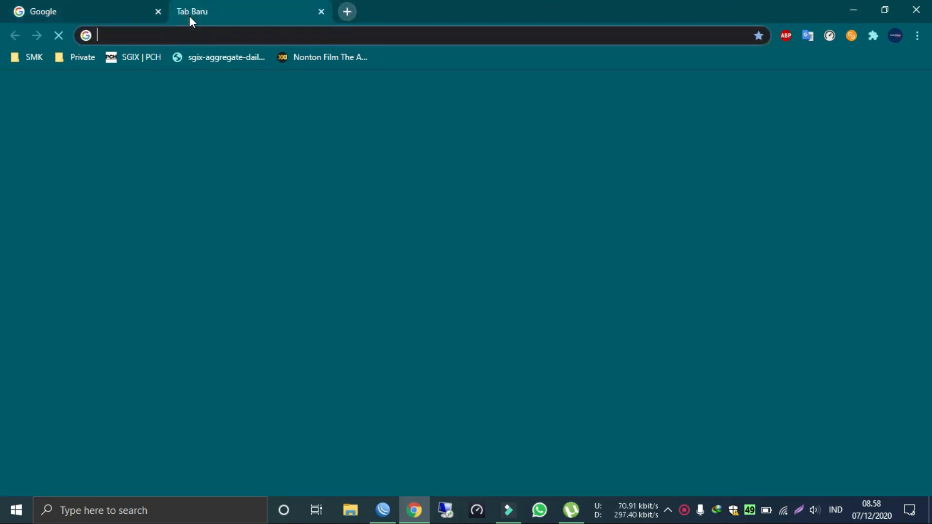
text(s)
key(BackSpace)
key(BackSpace)
text(y)
key(Return)
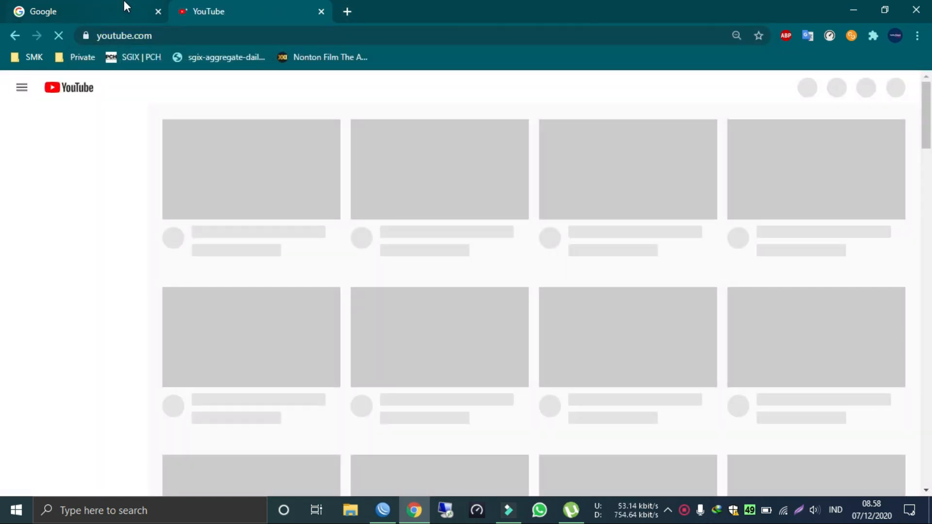
click(124, 2)
click(863, 6)
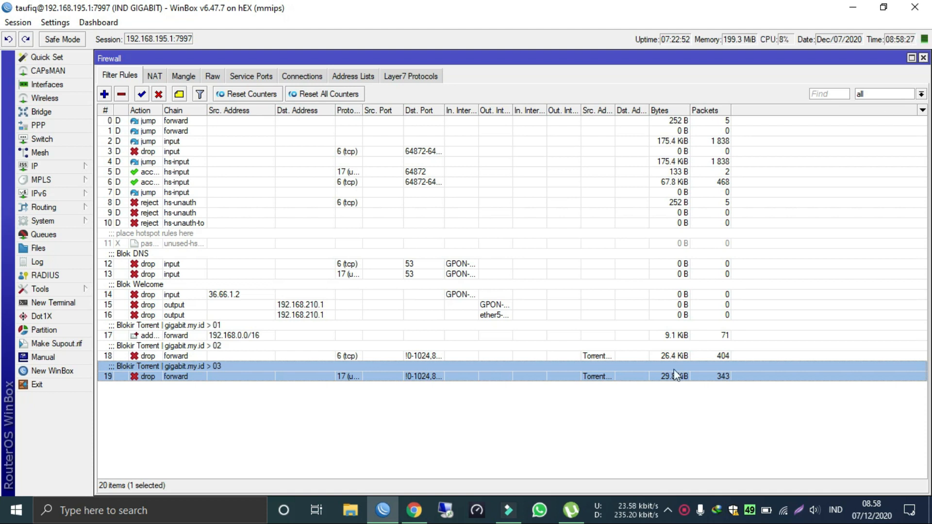
Switch to µTorrent to check the download, and review the Blokir Torrent rules 01 and 03 in WinBox
click(577, 514)
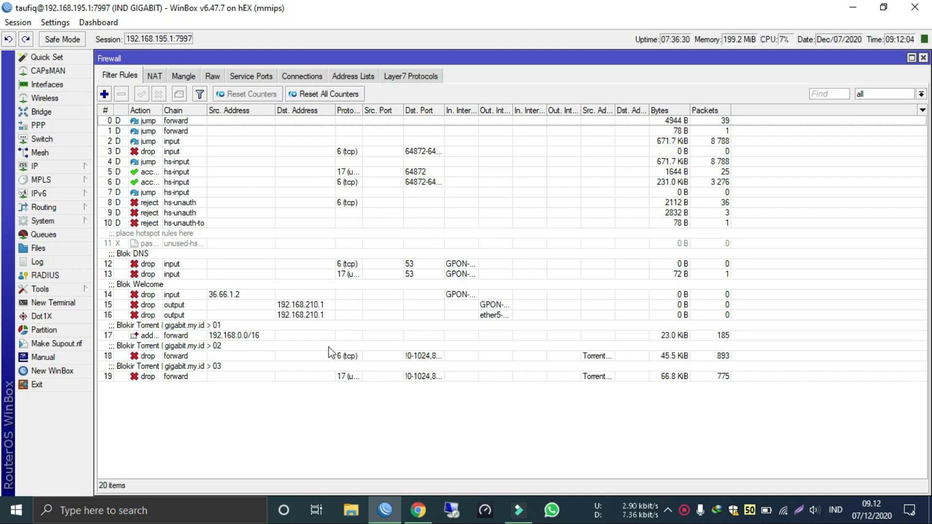
click(266, 332)
click(264, 385)
click(240, 328)
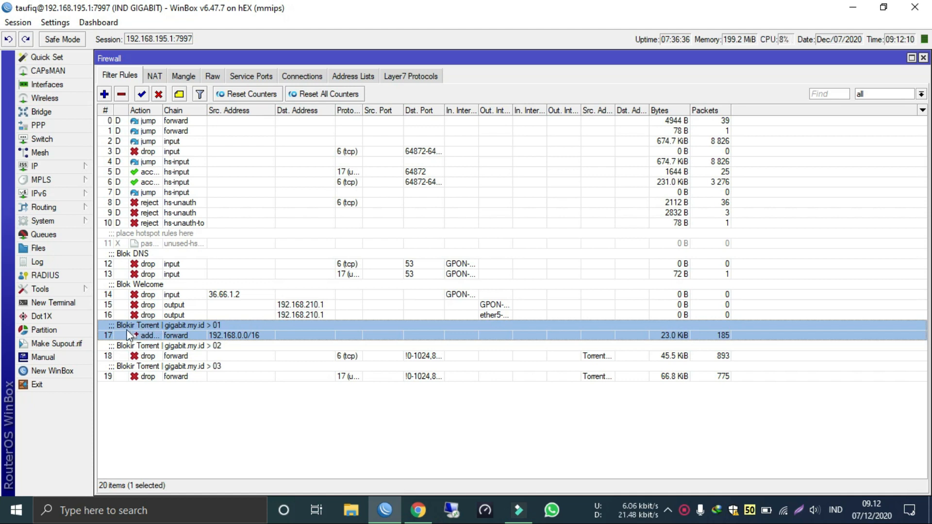
Open the Blokir Torrent 01 filter rule and examine its source address range
click(197, 330)
double_click(218, 334)
click(528, 76)
click(701, 110)
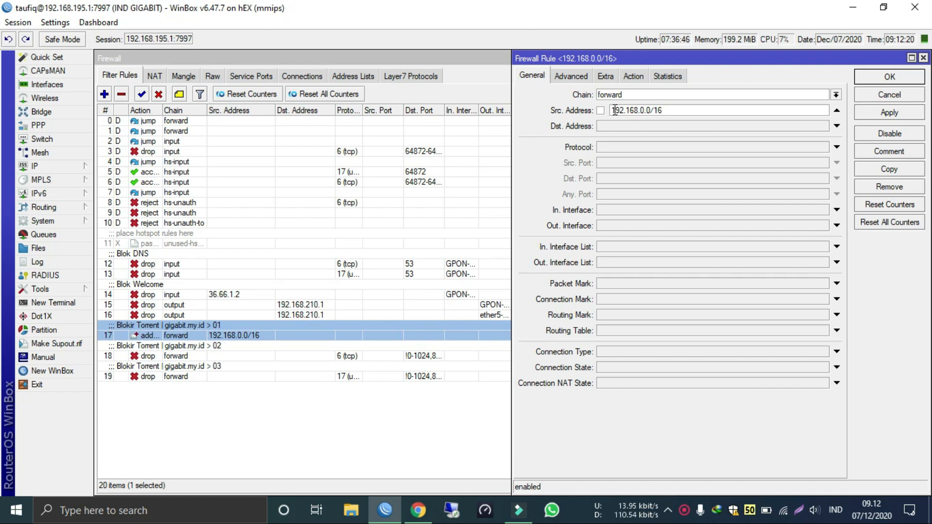
drag(612, 111, 677, 110)
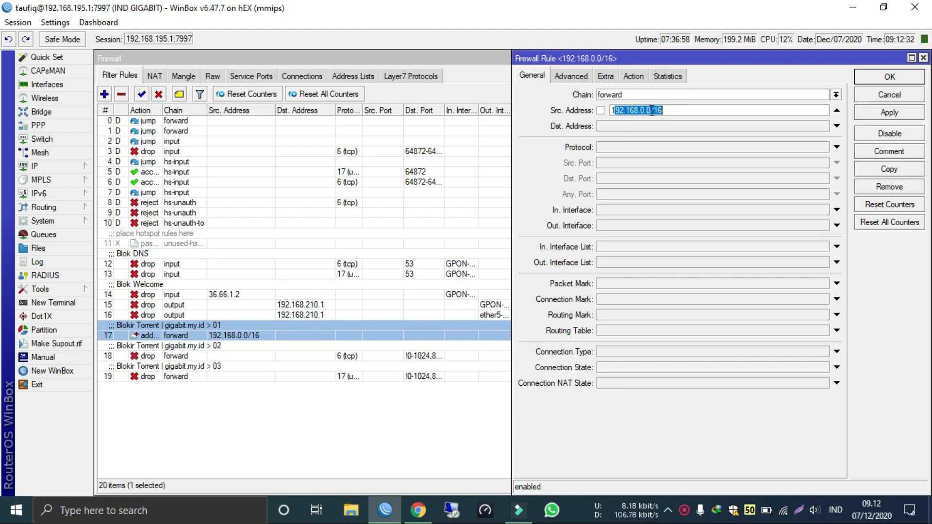
click(669, 111)
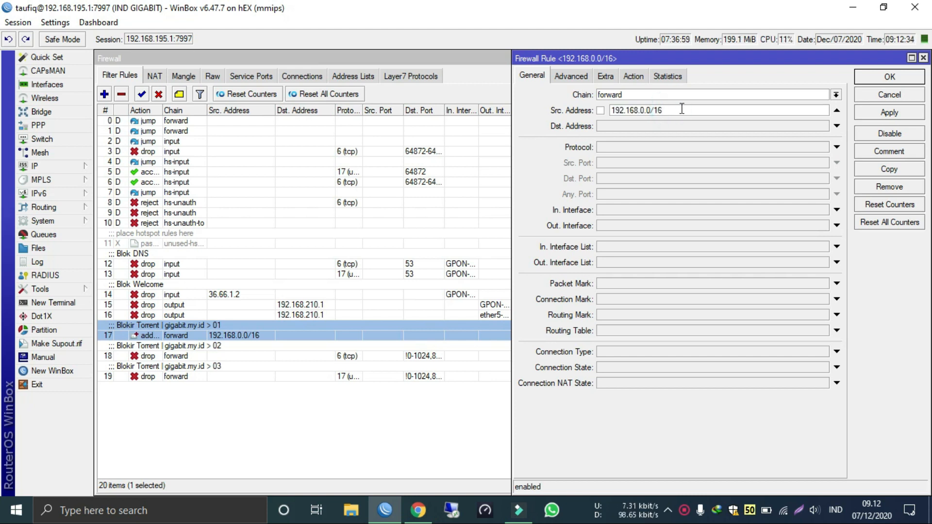
Open the router's IP address list and examine the local subnets from 192.168.199.1/24 down to 192.168.195.1/24
click(51, 167)
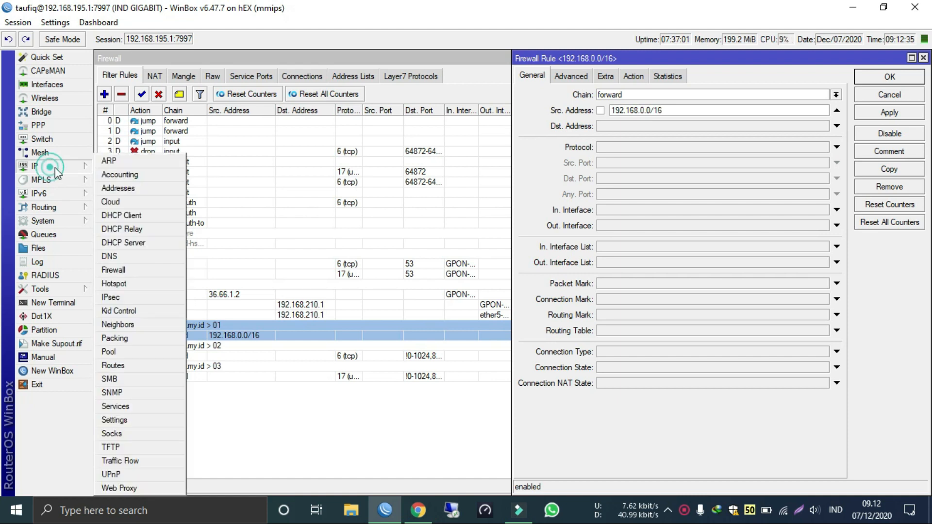
click(141, 186)
click(274, 253)
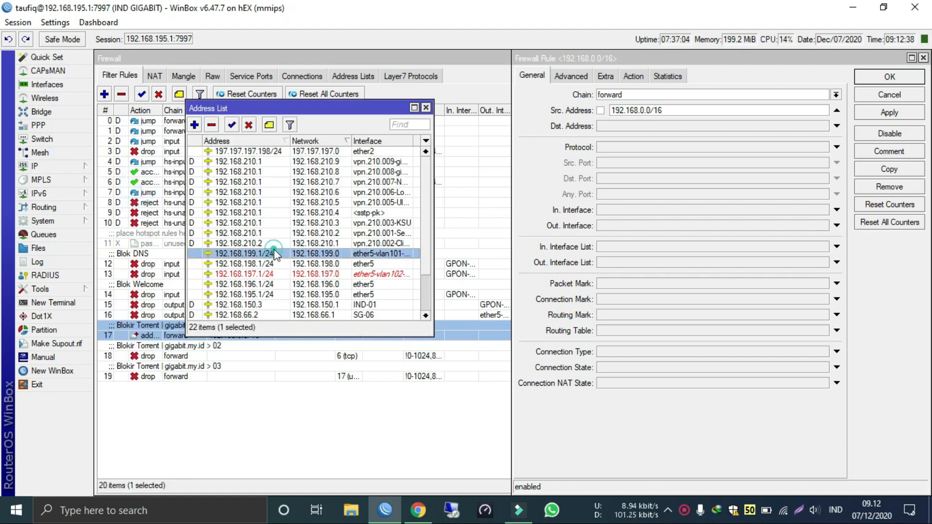
click(270, 274)
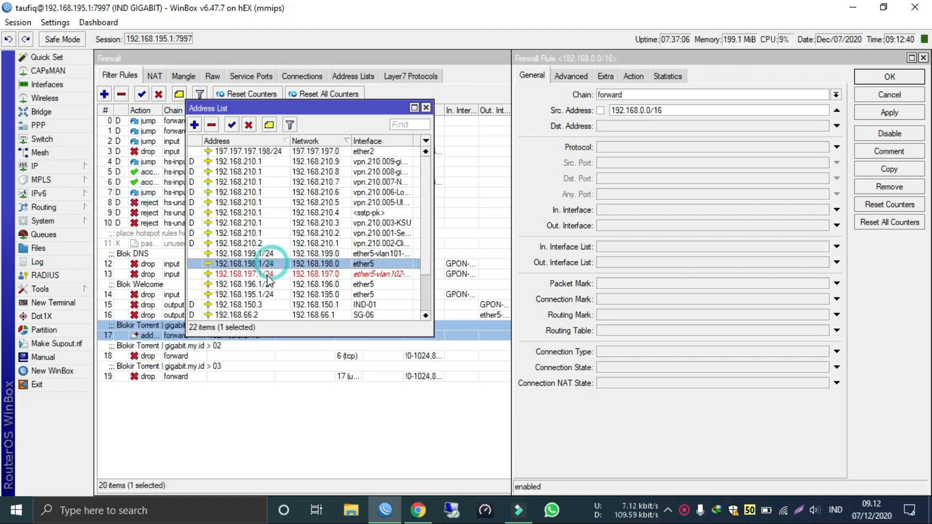
click(267, 285)
click(267, 295)
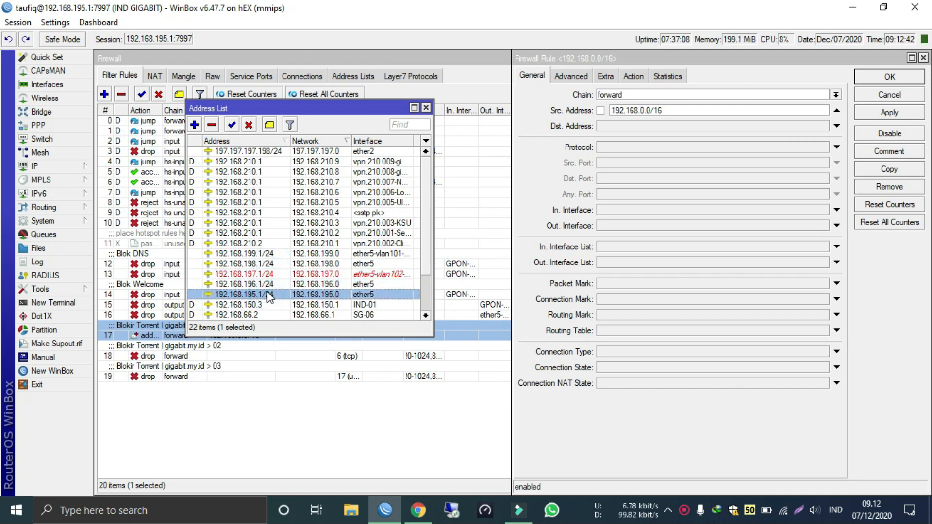
click(268, 253)
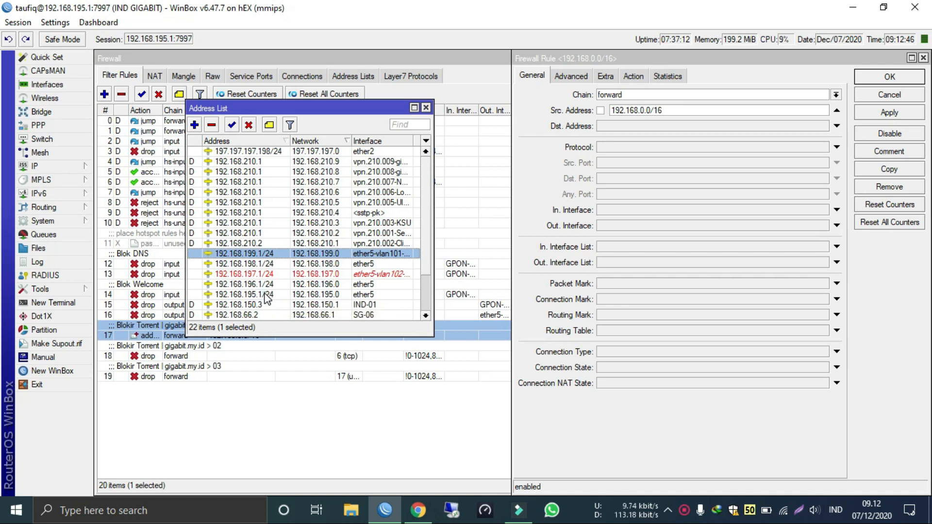
shift+click(265, 294)
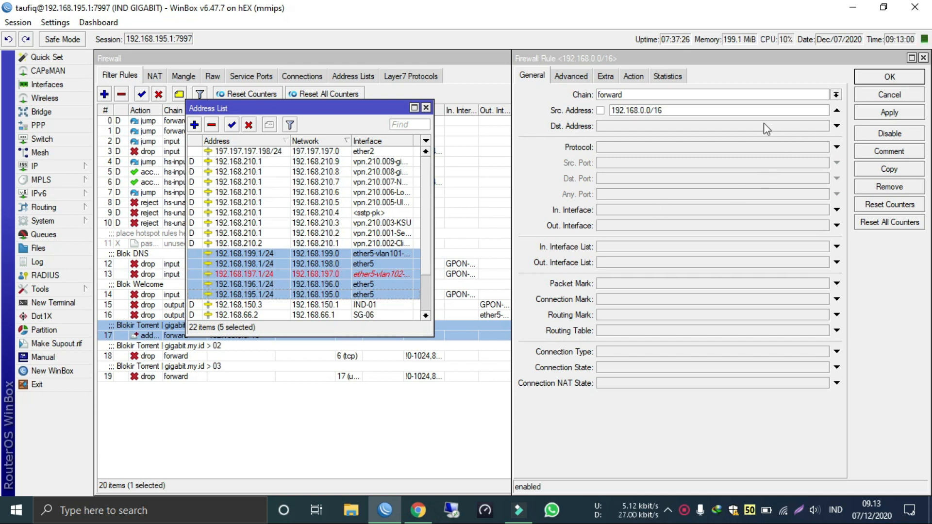
Compare the rule's source address prefix with the listed local subnets, then close the IP address list
click(721, 113)
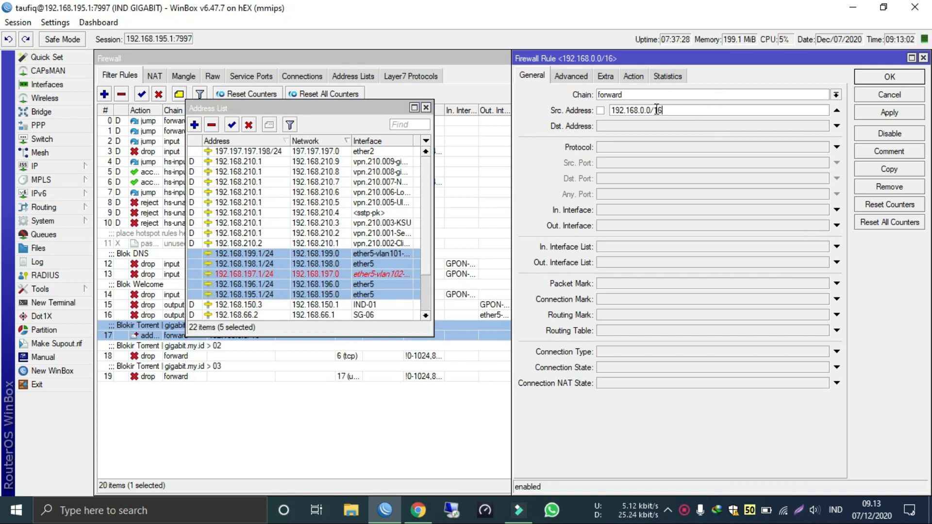
mouse_move(654, 110)
mouse_down()
mouse_move(633, 110)
mouse_move(643, 111)
mouse_up()
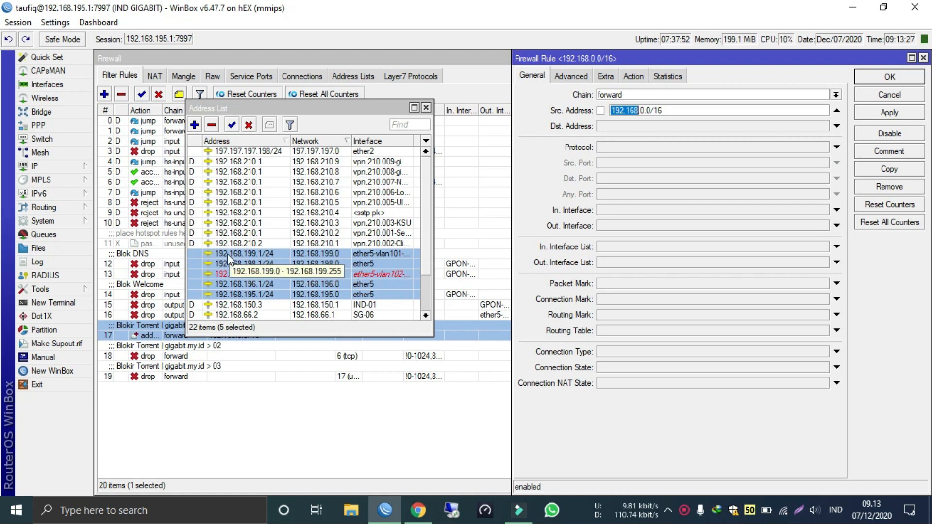
double_click(676, 111)
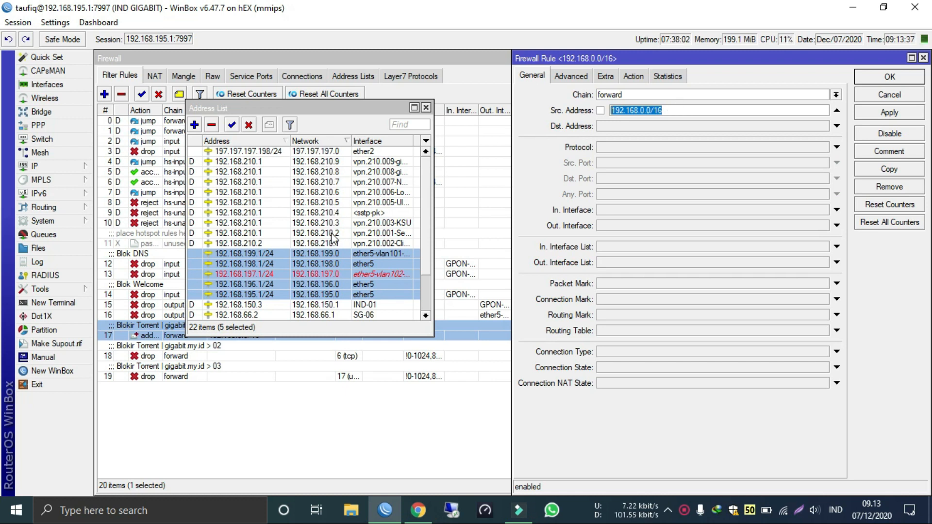
click(426, 108)
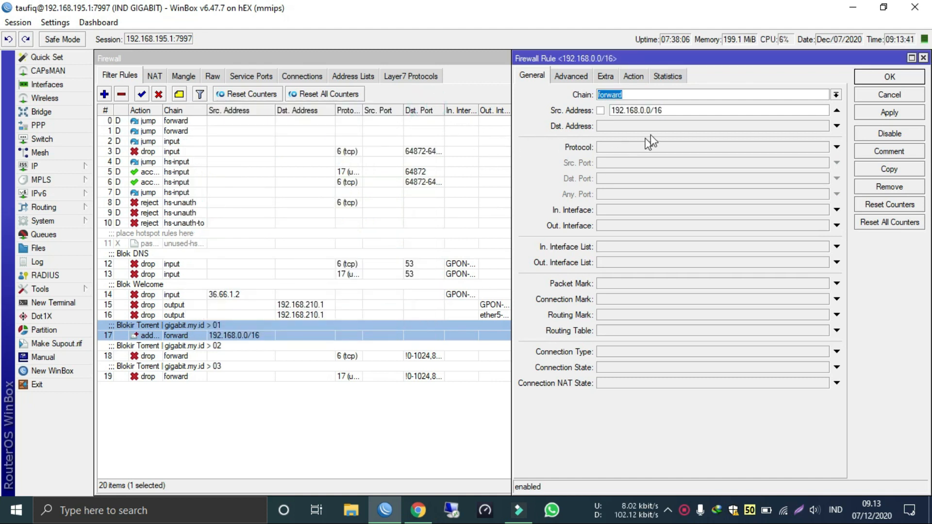
Remove the source address from the Blokir Torrent 01 rule and set its source address list to ACC
click(688, 112)
click(837, 110)
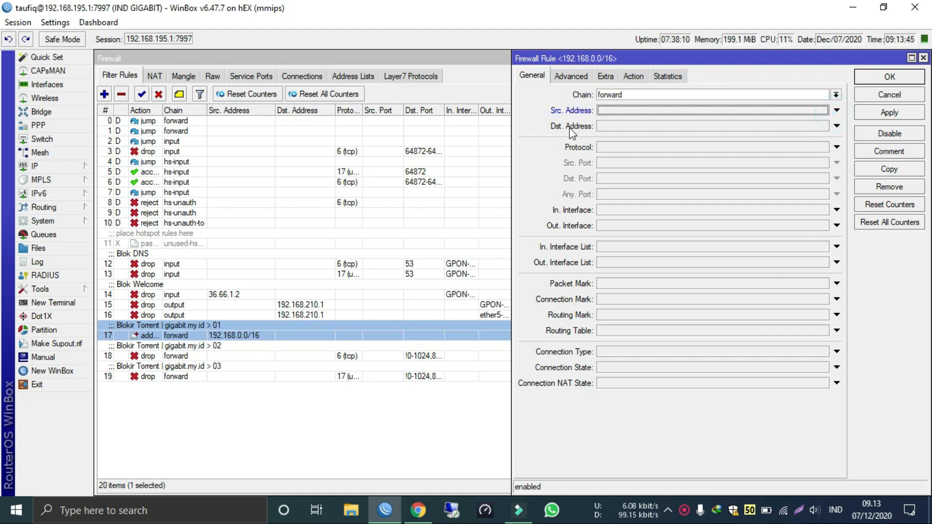
click(572, 76)
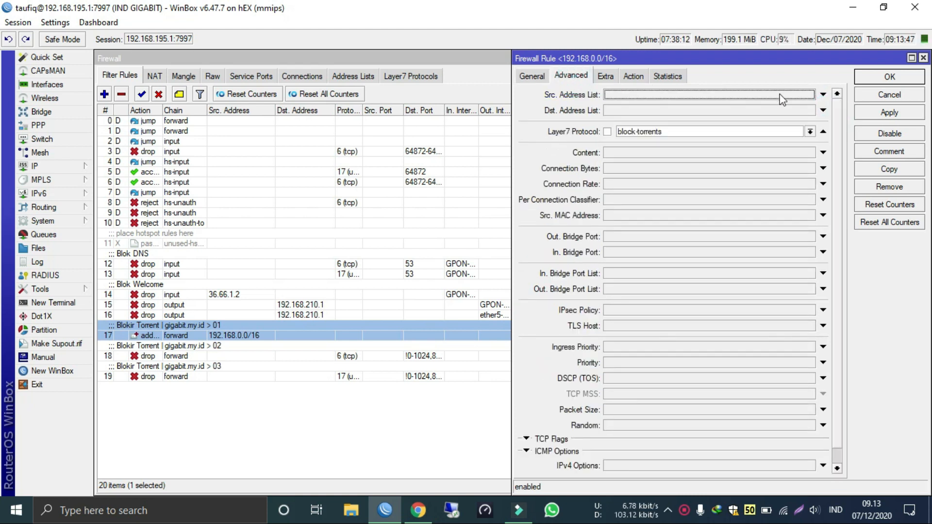
click(816, 95)
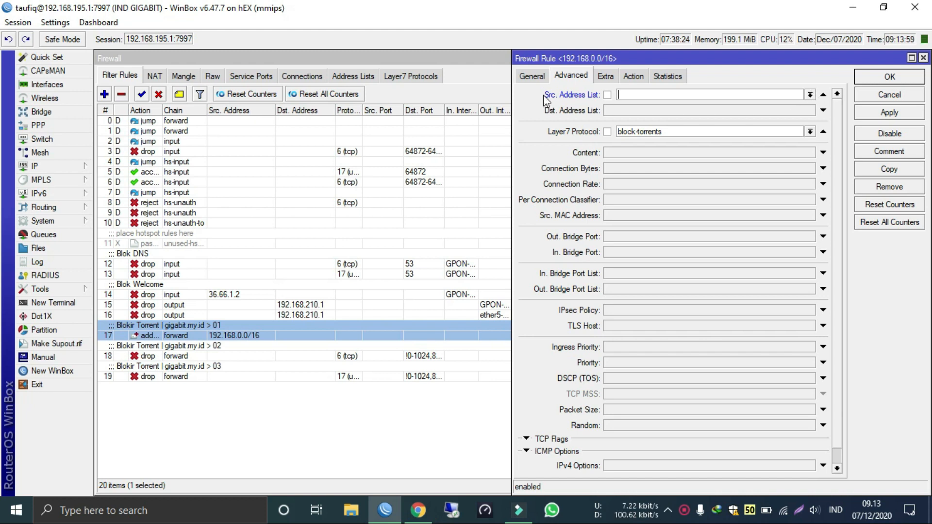
click(534, 76)
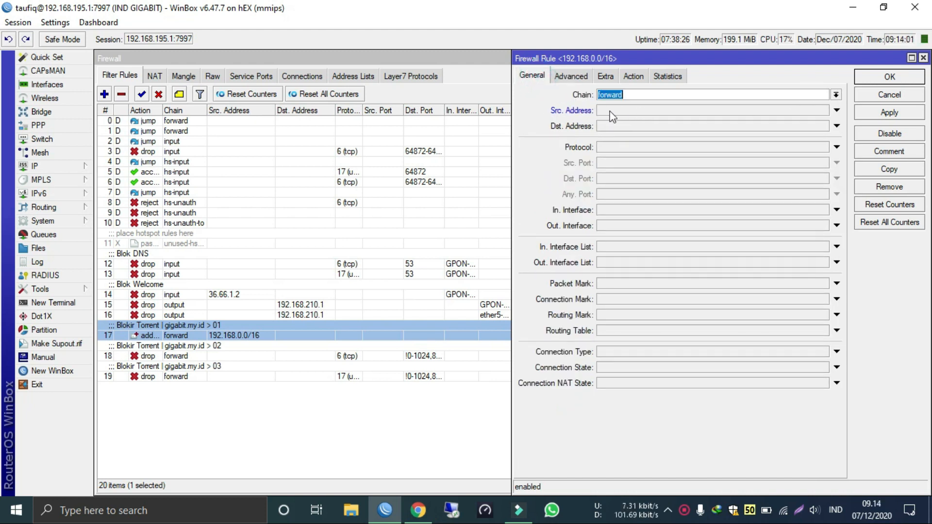
click(573, 76)
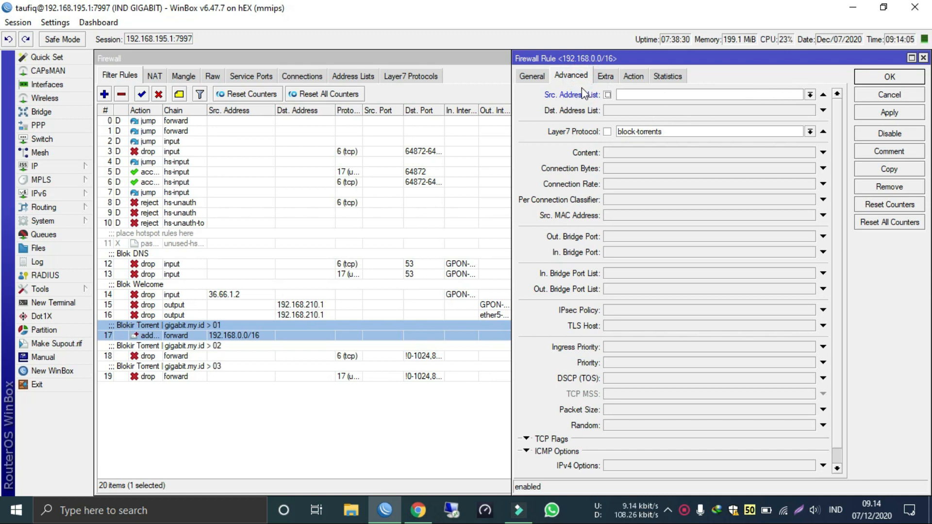
click(809, 94)
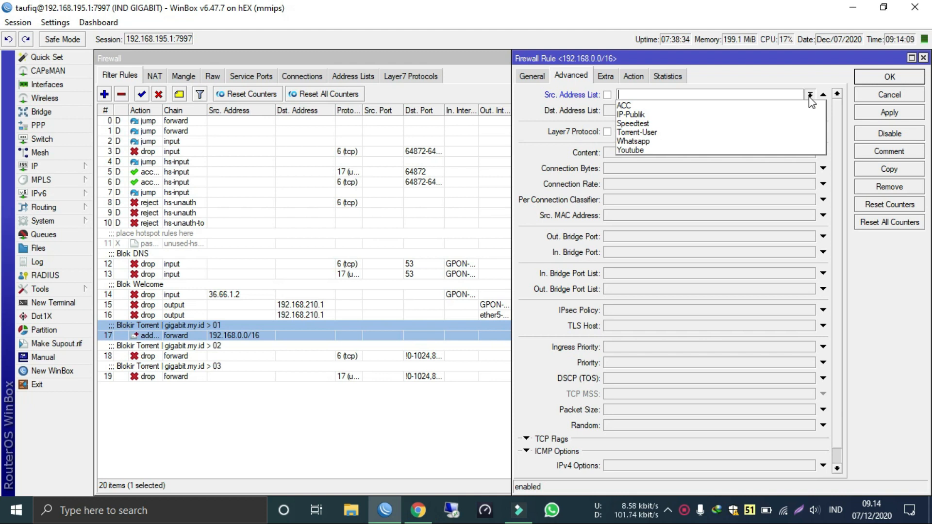
click(773, 105)
click(646, 92)
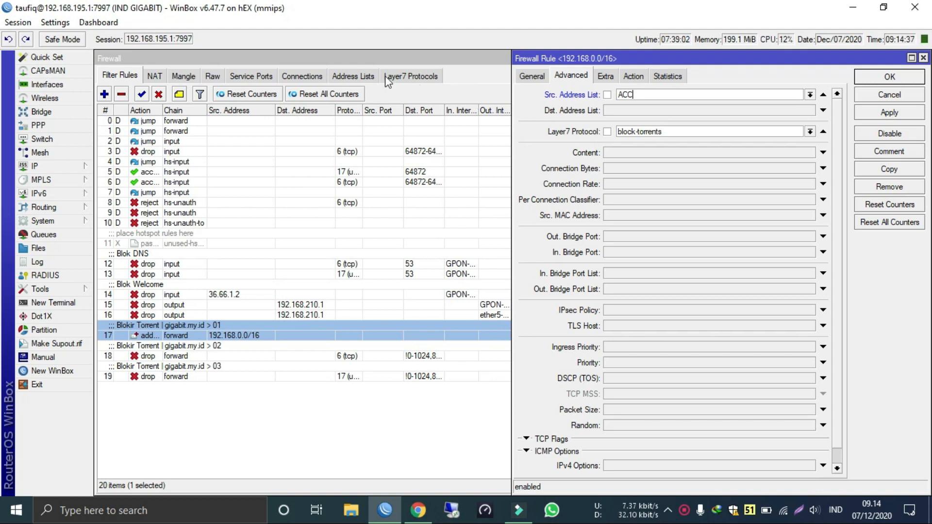
Filter the firewall address lists to ACC, review its entries, and close the Firewall window
click(354, 76)
click(906, 95)
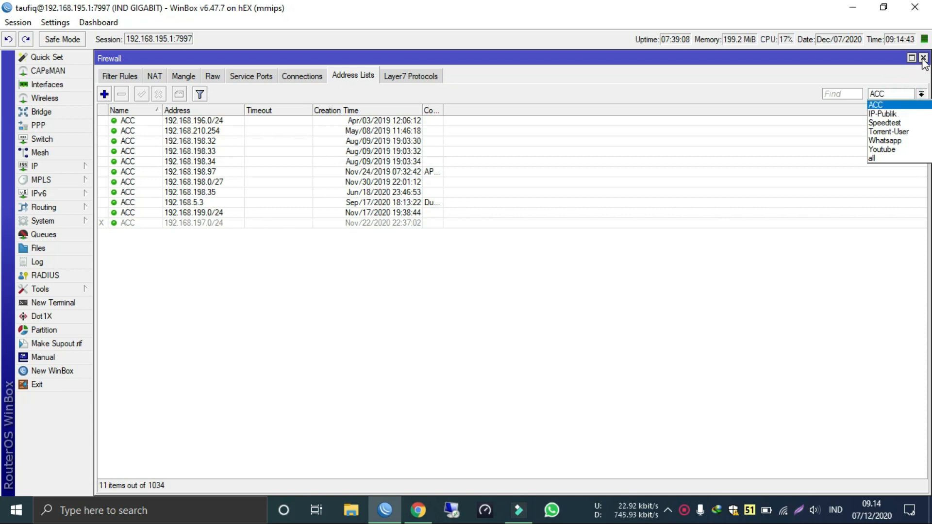
click(899, 104)
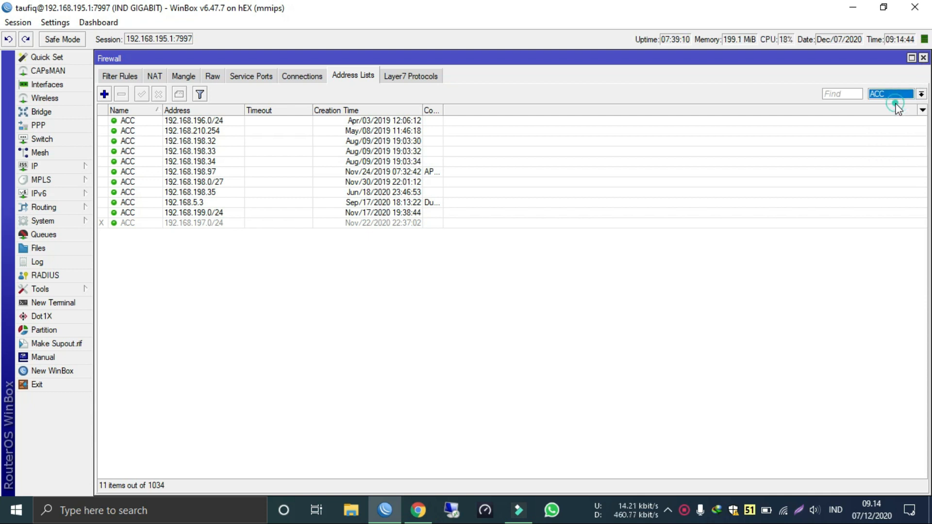
click(231, 120)
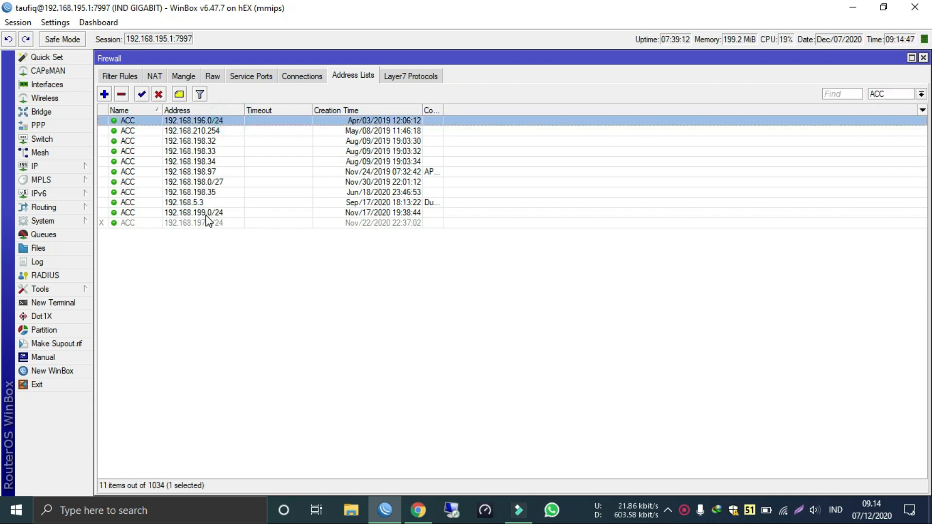
click(923, 58)
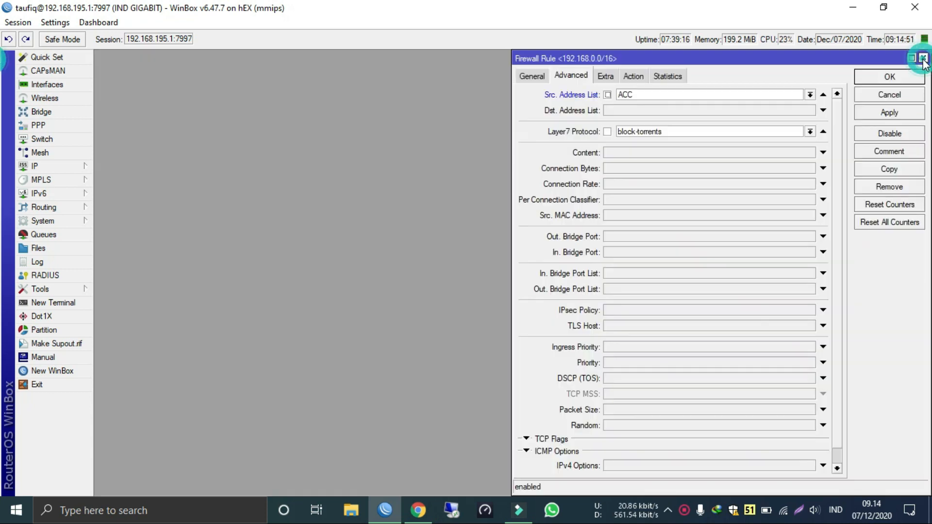
Check the rule's general and advanced settings, then apply the changes and close the rule
click(540, 75)
click(582, 77)
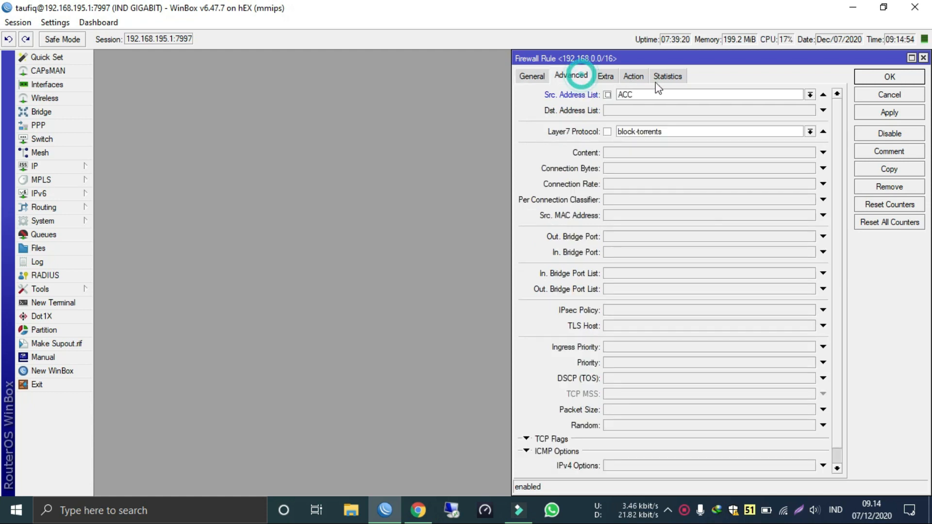
click(885, 113)
click(886, 79)
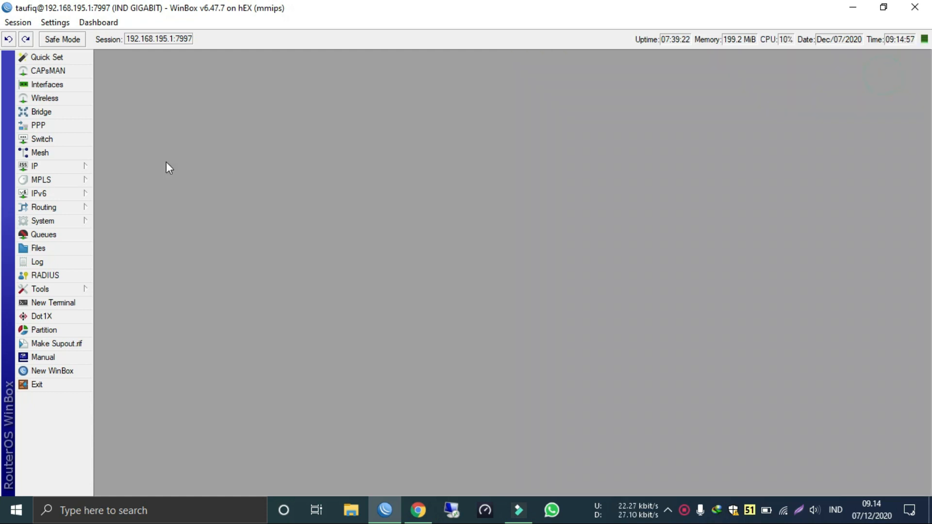
Reopen the firewall filter rules, check the Blokir Torrent 01 rule, and reset all rule counters
click(38, 168)
click(116, 270)
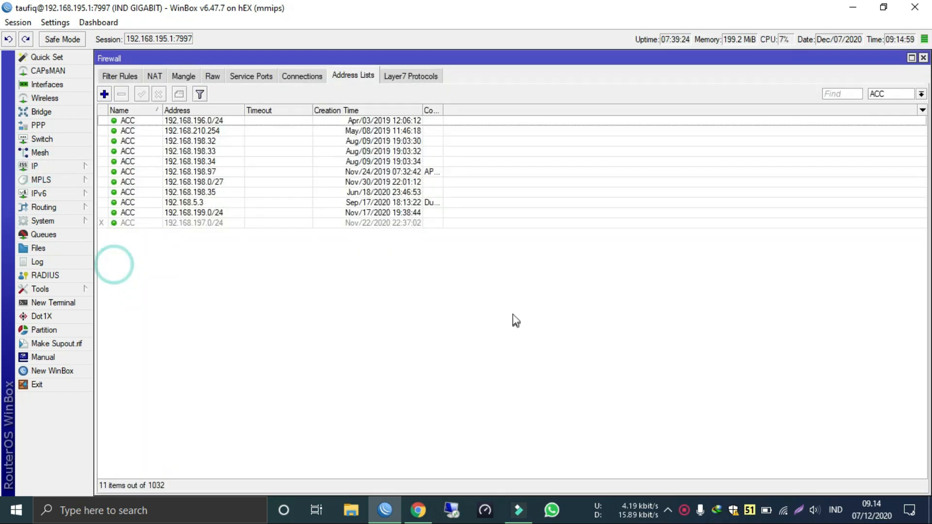
click(122, 76)
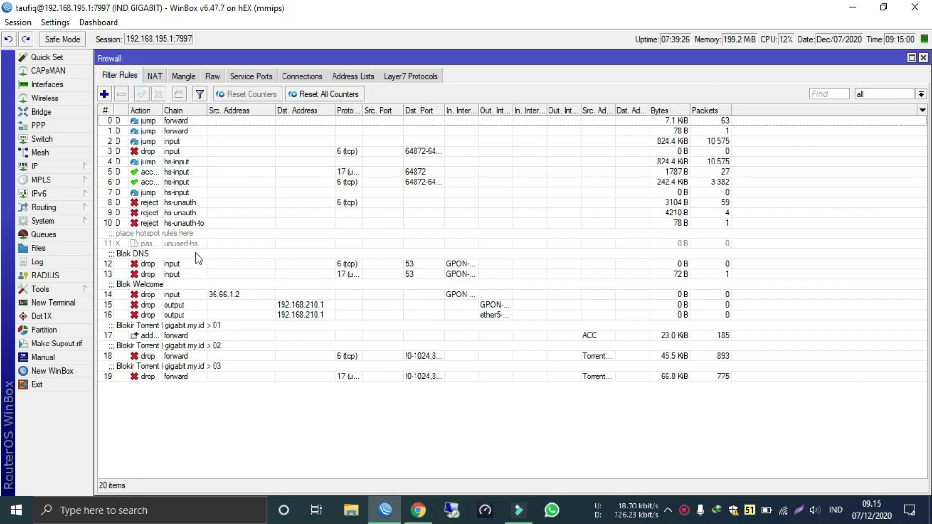
click(178, 336)
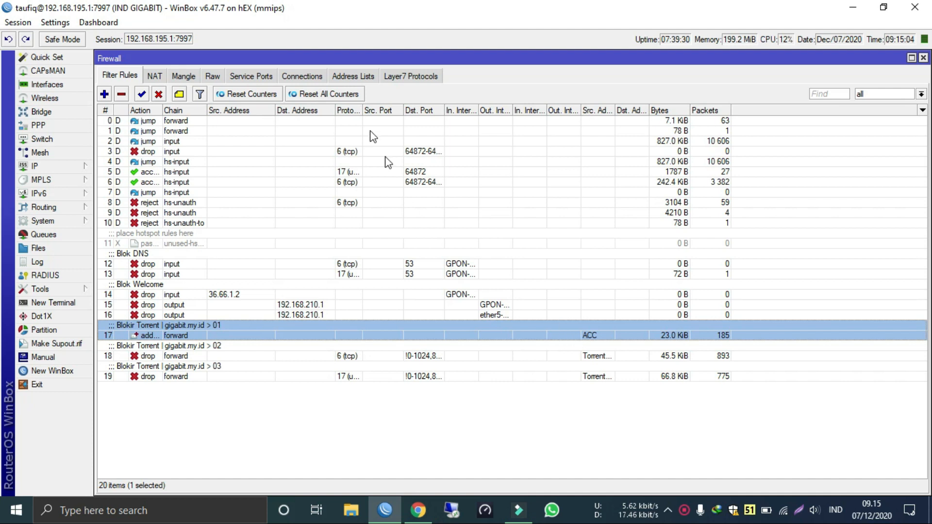
click(330, 95)
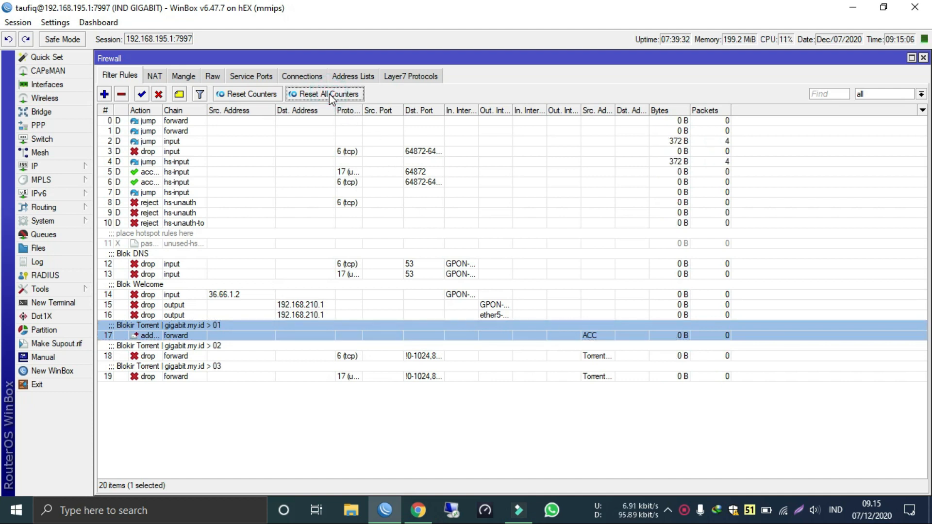